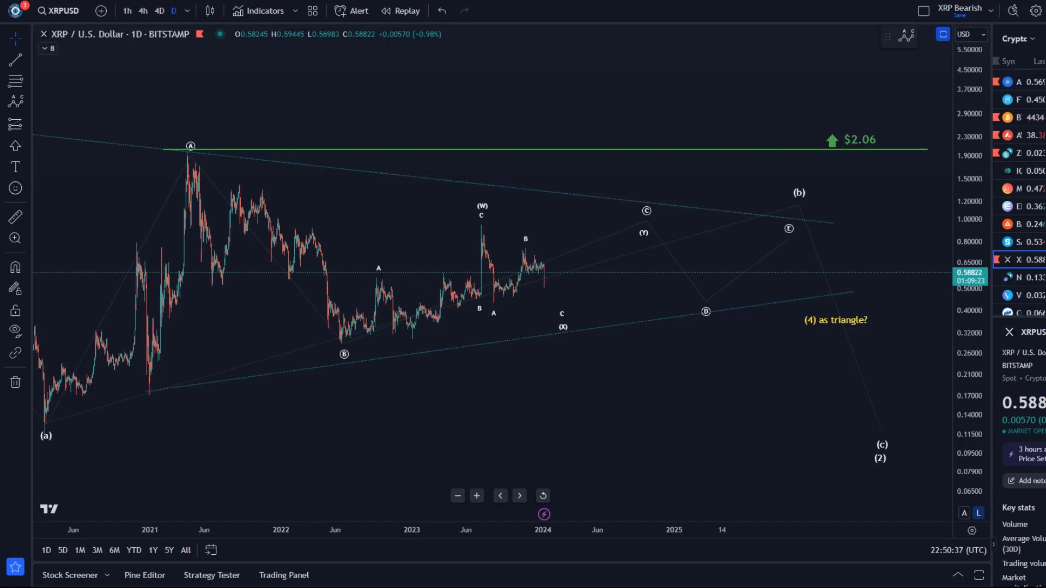
Step: Zoom the XRPUSD chart out to include 2020 and select the Highlighter brush
scroll(260, 335, down, 1)
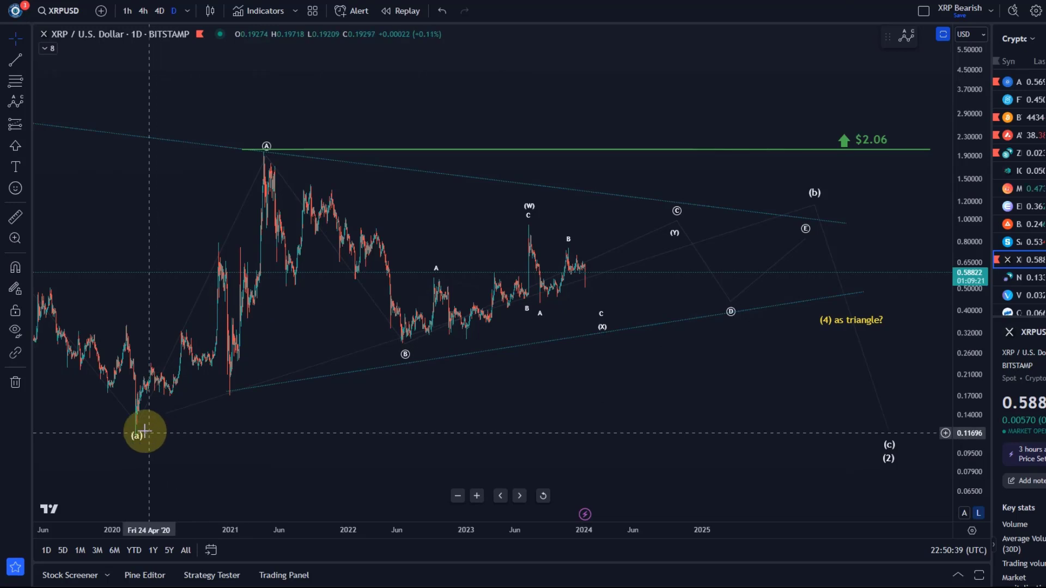
click(24, 168)
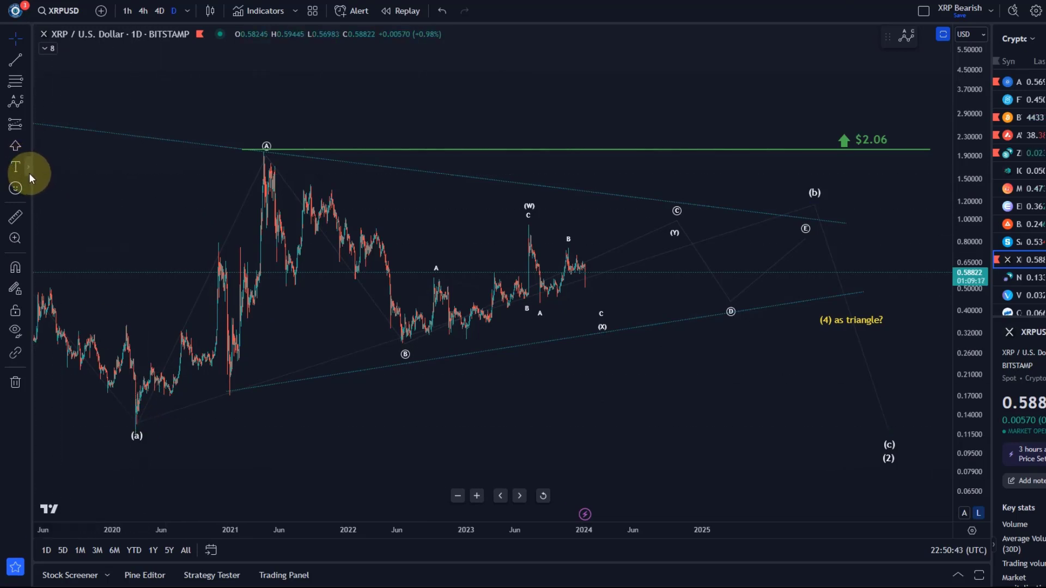
click(29, 172)
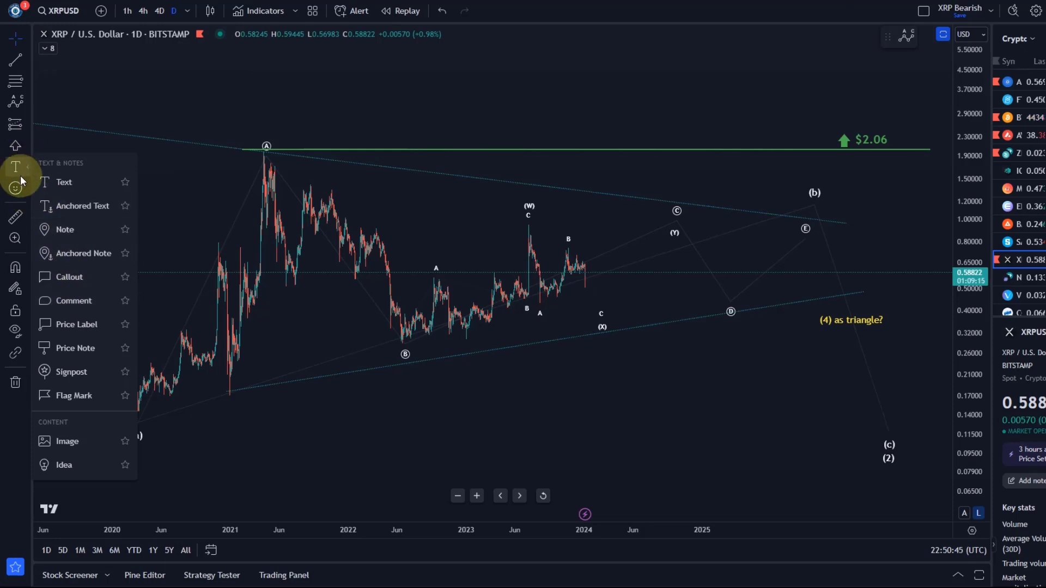
click(25, 155)
click(27, 152)
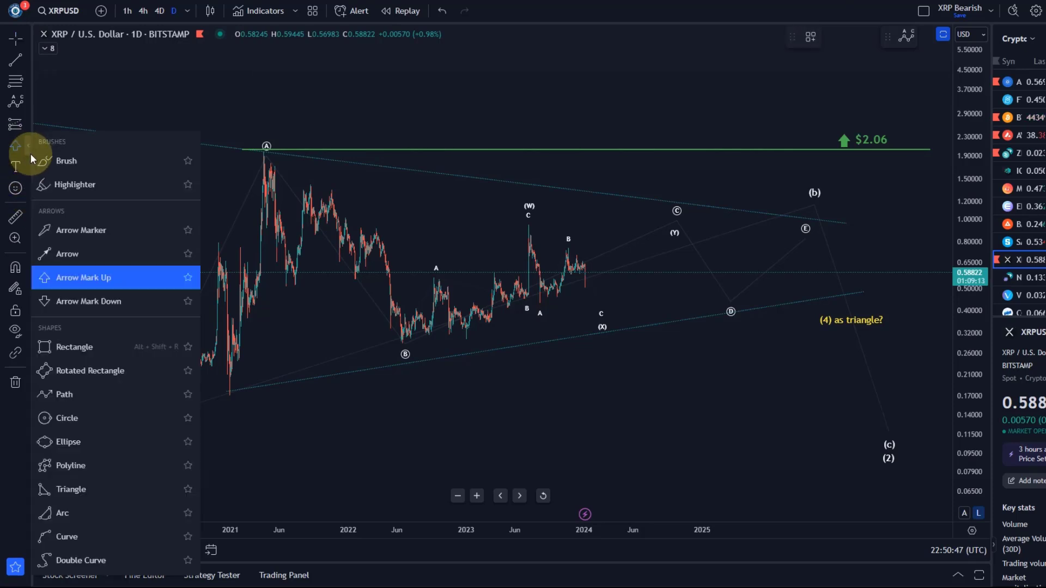
click(110, 188)
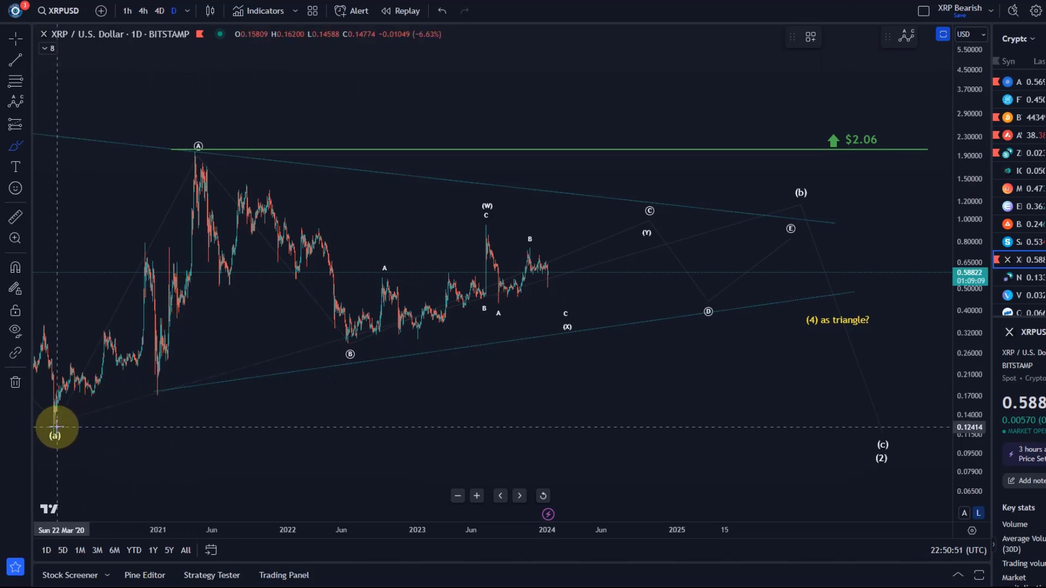
Step: Highlight red strokes from (a) over the 2021 peak to (B), then through (C), (D) to (E)
mouse_move(56, 426)
mouse_down()
mouse_move(154, 306)
mouse_move(220, 165)
mouse_move(359, 357)
mouse_up()
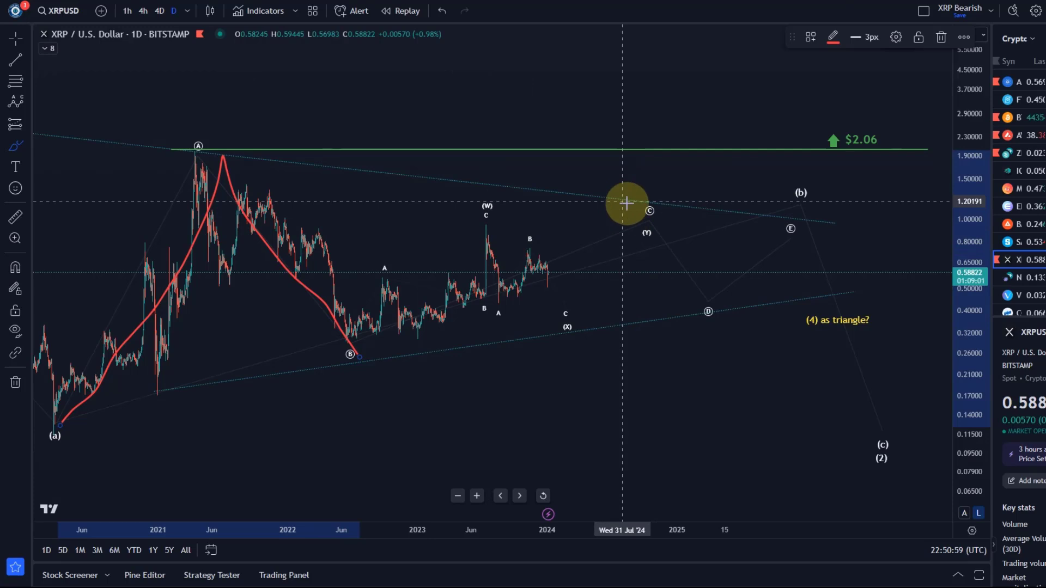
mouse_move(353, 356)
mouse_down()
mouse_move(437, 339)
mouse_move(650, 225)
mouse_move(711, 307)
mouse_move(801, 219)
mouse_up()
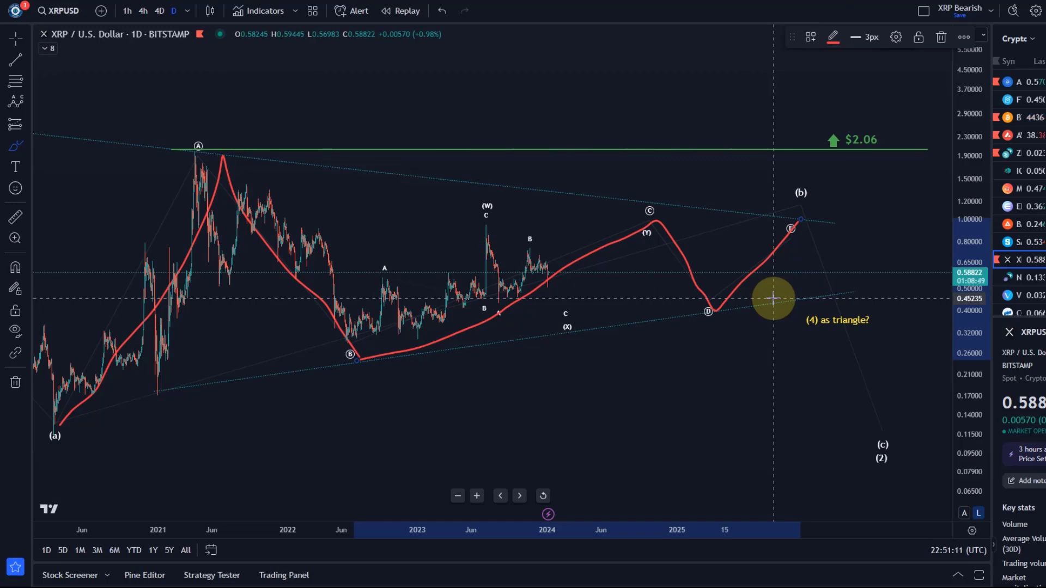
scroll(514, 338, down, 2)
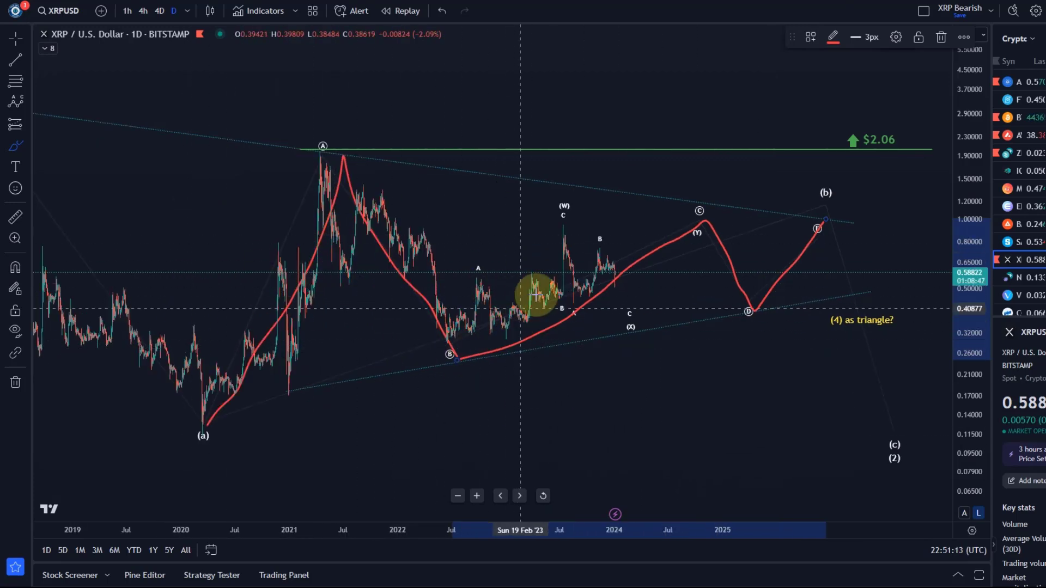
scroll(820, 262, up, 1)
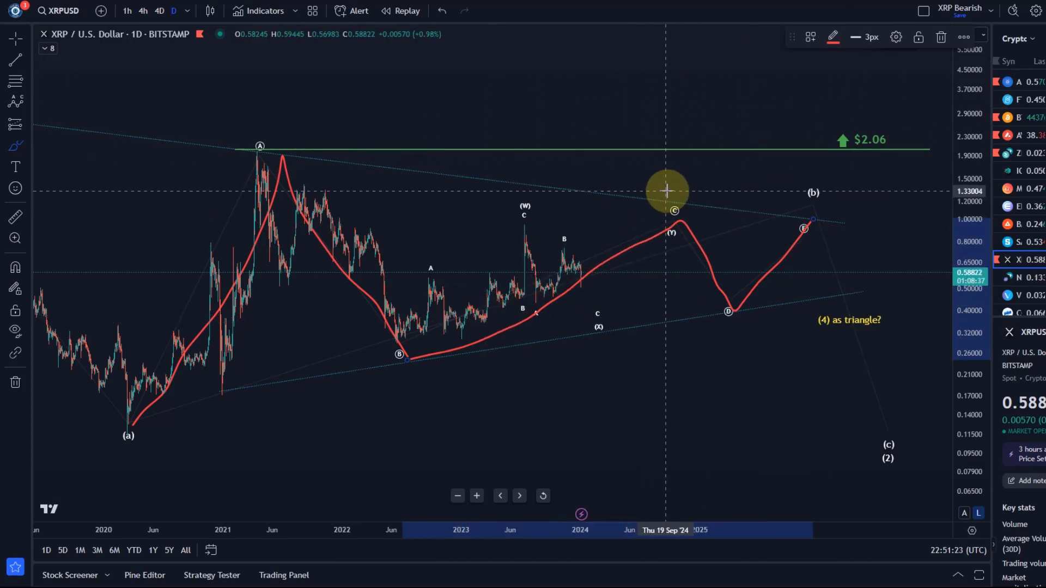
Step: Undo the red strokes and raise the W-X-Y wave's (Y) point to just under (C)
click(439, 13)
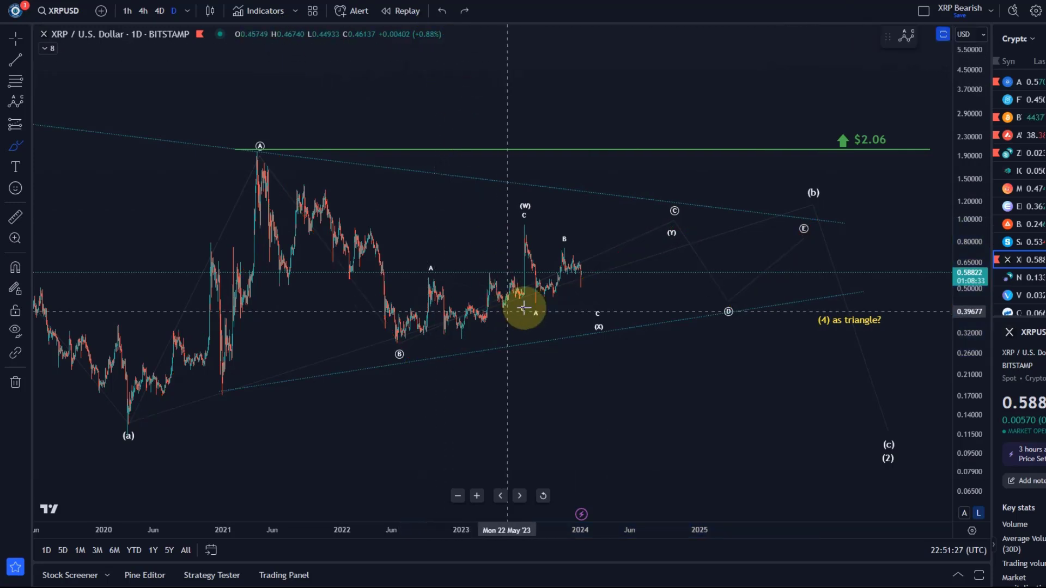
scroll(428, 189, down, 1)
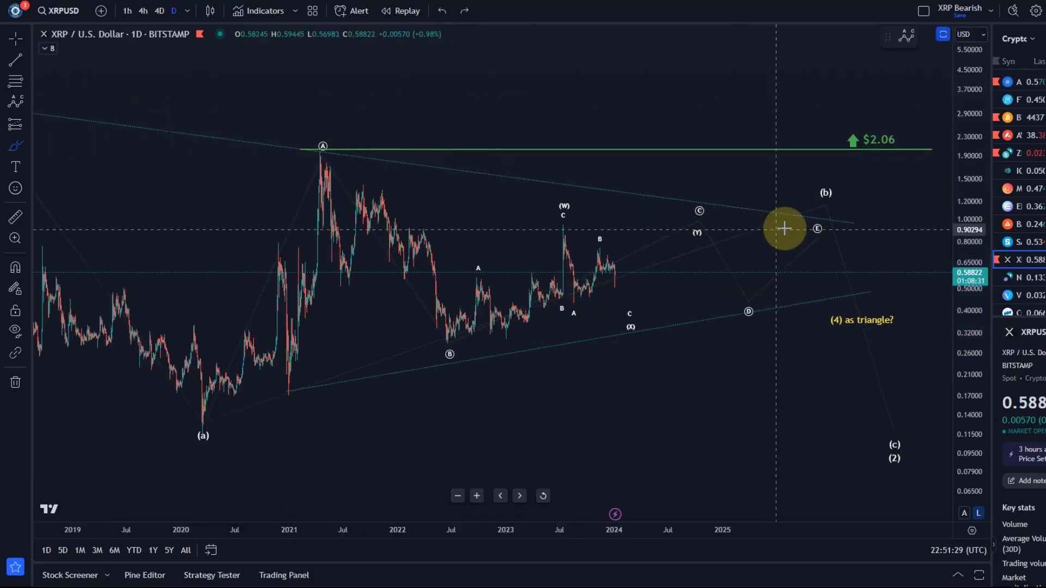
click(698, 216)
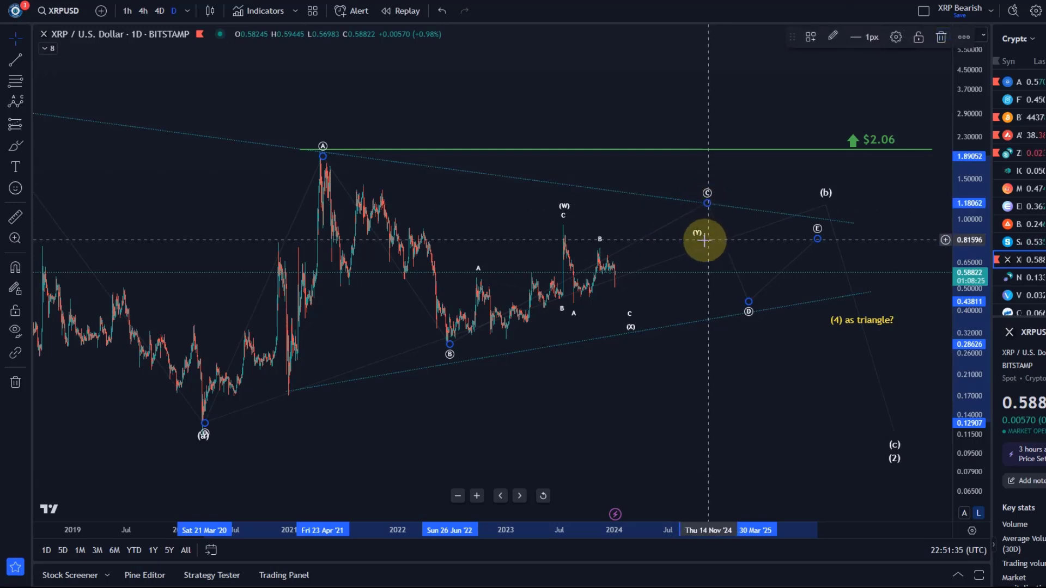
drag(703, 240, 698, 228)
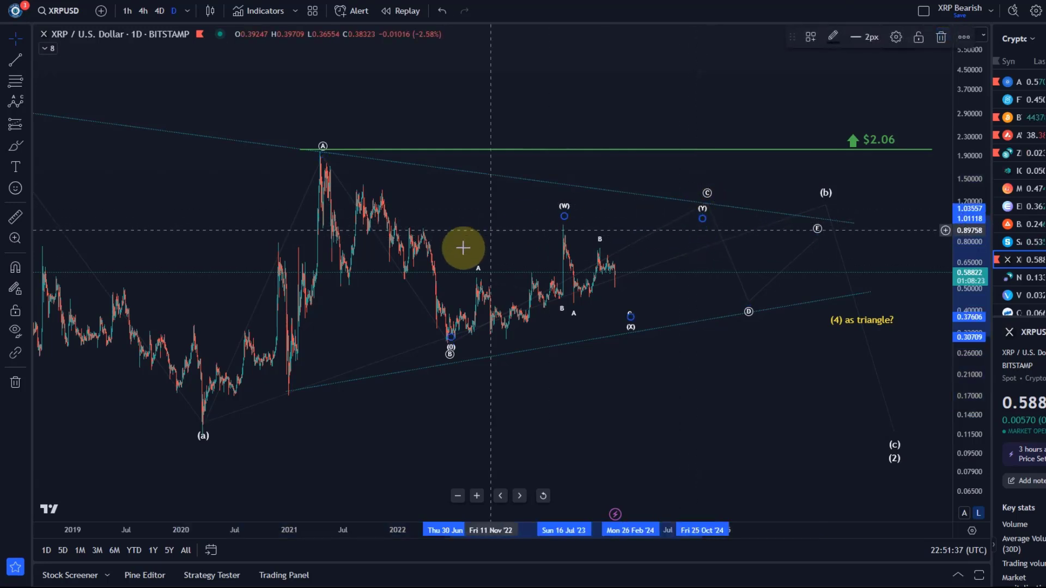
click(502, 446)
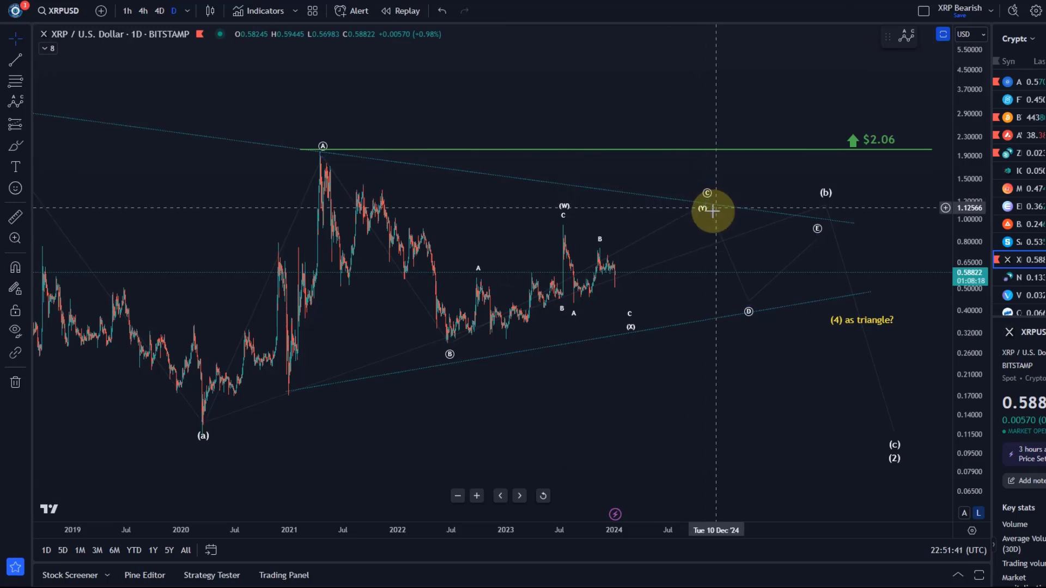
Step: Zoom in on the 2022–2024 waves and the triangle's right side, undoing an accidental wave shift
scroll(671, 275, up, 3)
drag(645, 367, 822, 374)
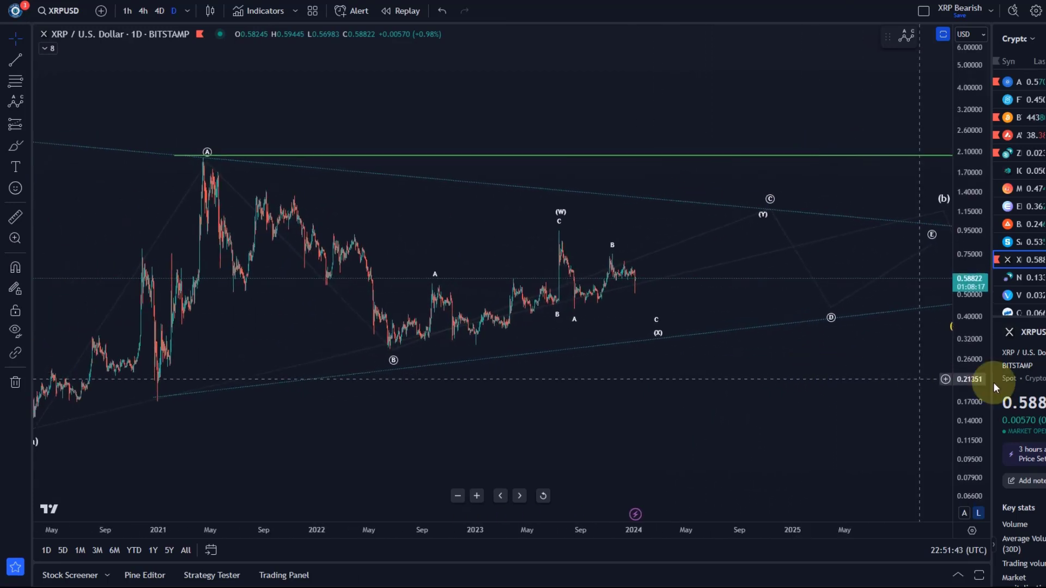
drag(978, 375, 965, 175)
drag(790, 426, 706, 431)
scroll(697, 449, up, 2)
drag(555, 338, 570, 329)
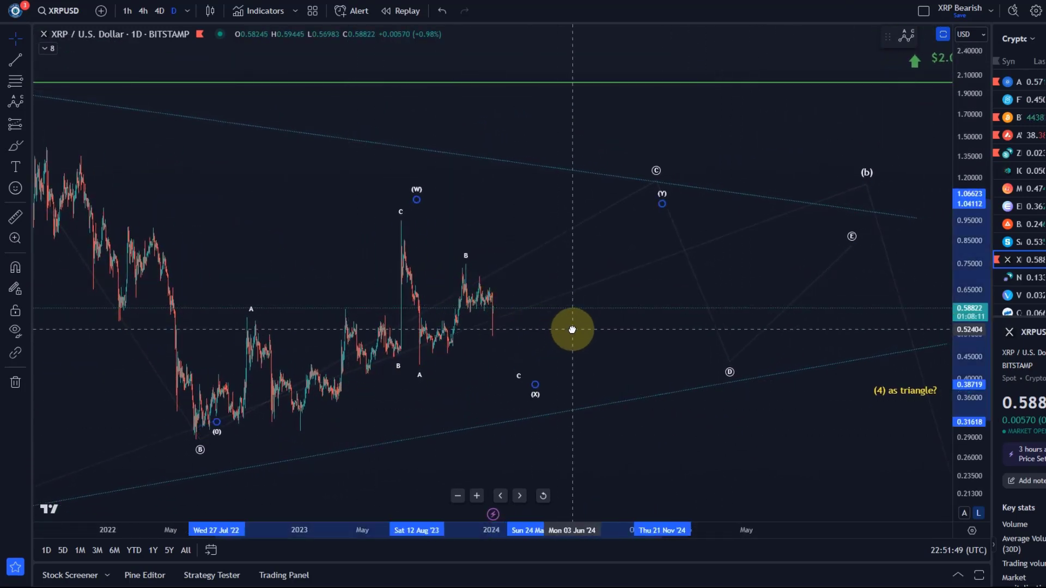
click(442, 11)
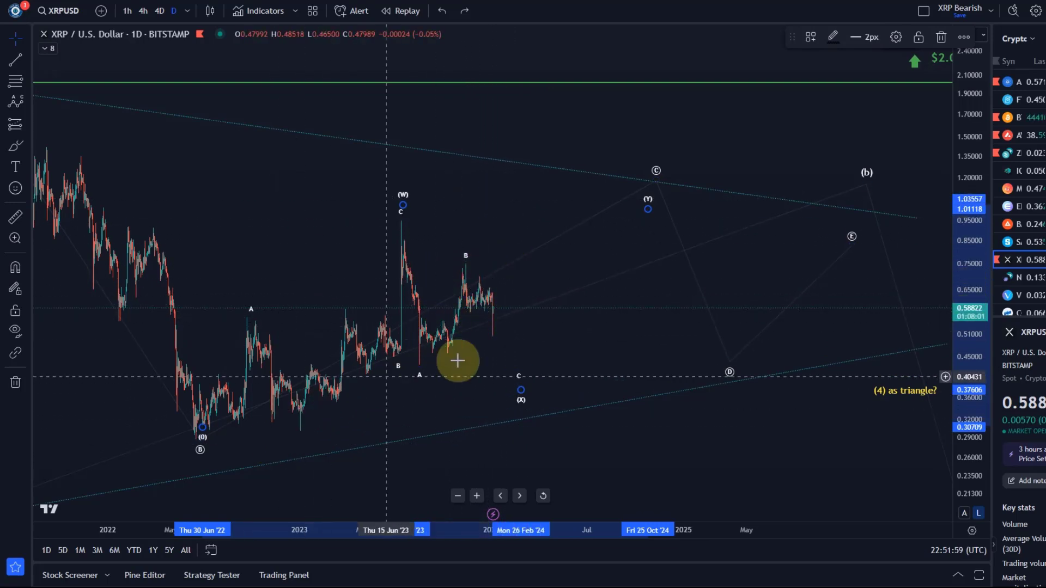
Step: Select the Brush tool for freehand drawing
click(17, 147)
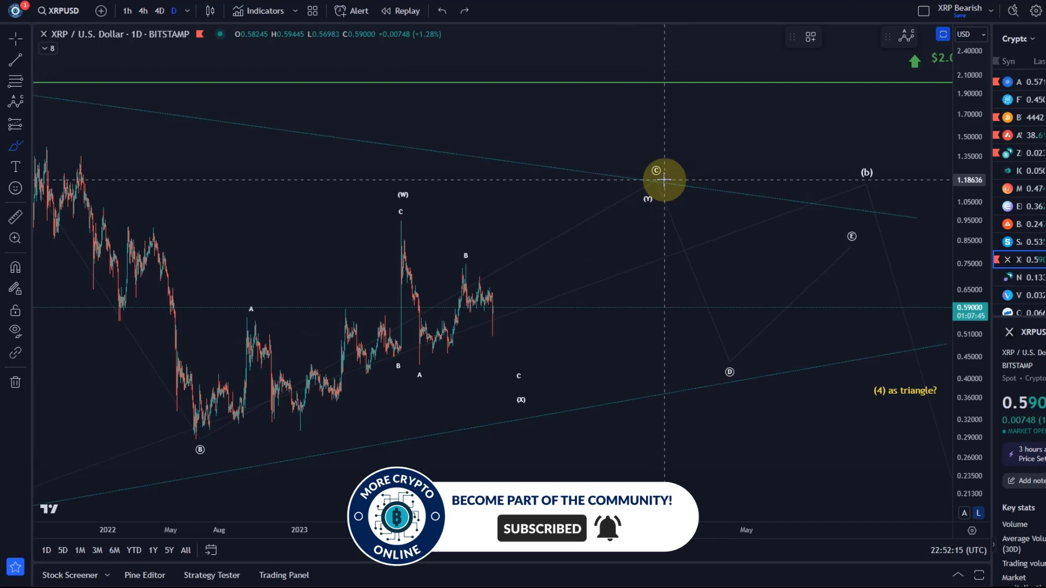
click(513, 386)
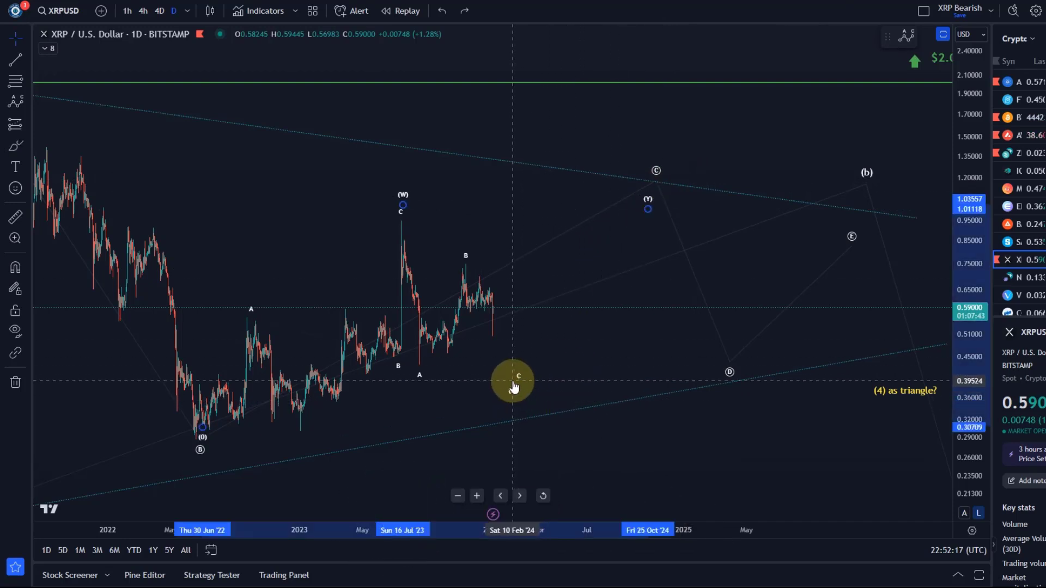
click(16, 145)
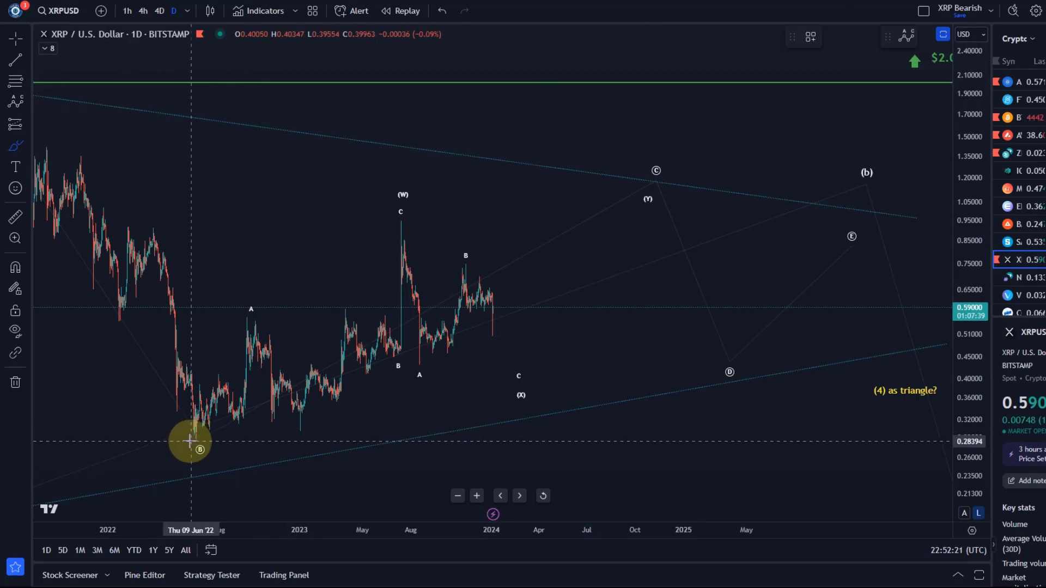
Step: Brush a red stroke from the (B) low near 0.29 to the (W) peak, undoing the loop around (X)
mouse_move(197, 440)
mouse_down()
mouse_move(332, 313)
mouse_move(407, 210)
mouse_up()
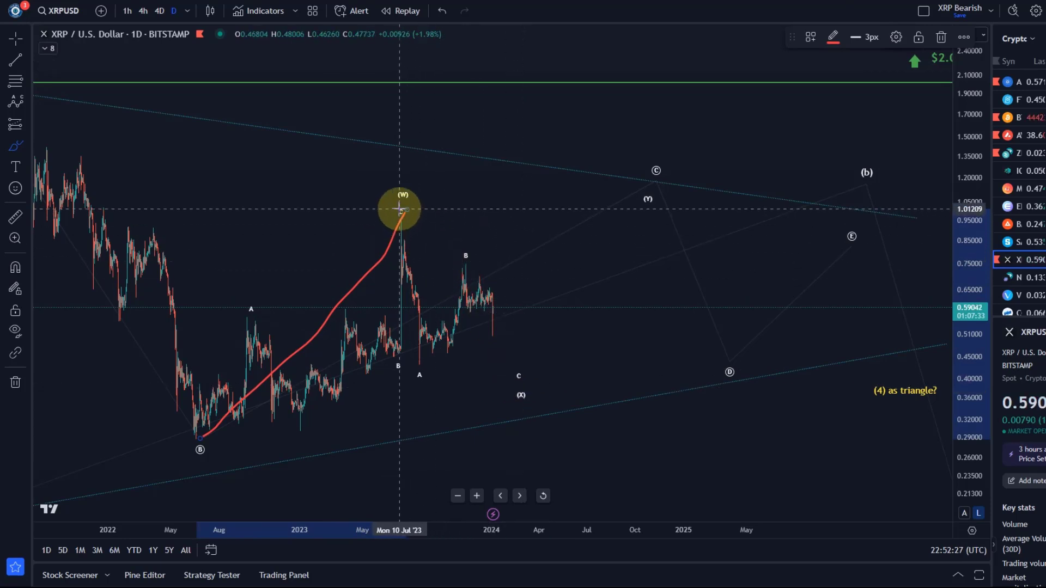
mouse_move(402, 212)
mouse_down()
mouse_move(430, 376)
mouse_move(463, 267)
mouse_up()
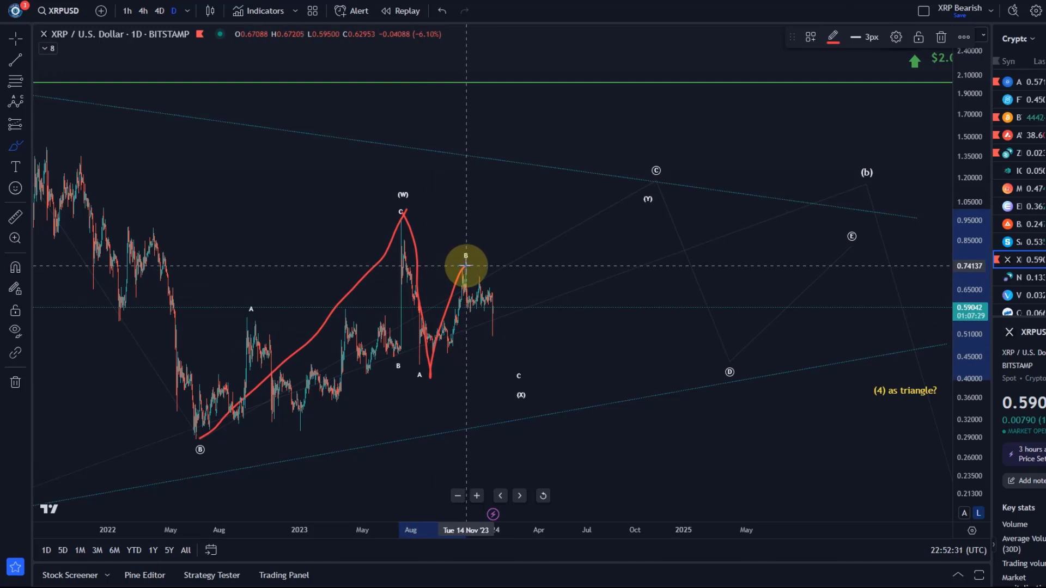
drag(465, 265, 511, 375)
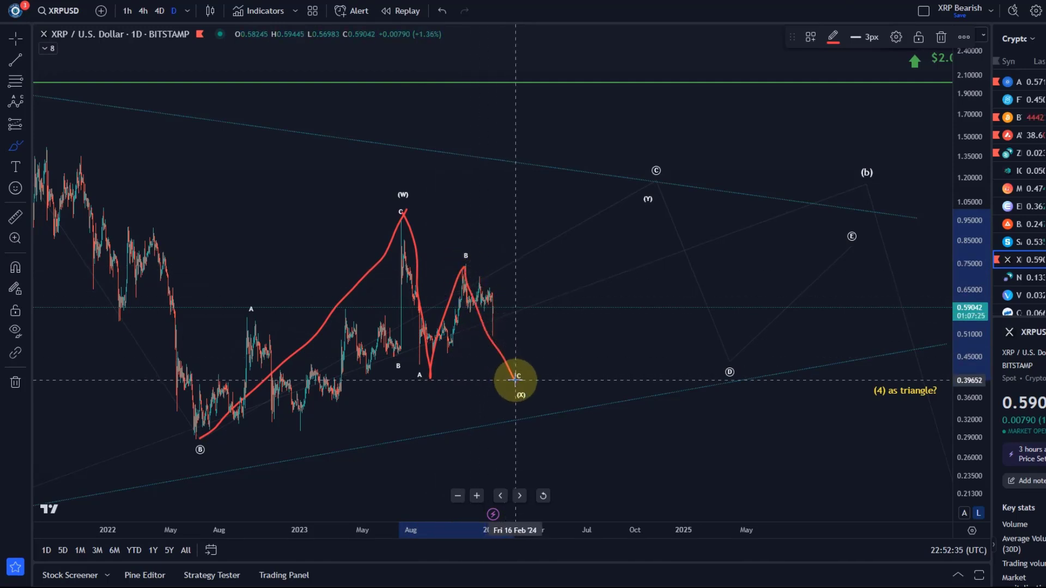
mouse_move(515, 379)
mouse_down()
mouse_move(519, 404)
mouse_move(532, 382)
mouse_move(519, 376)
mouse_move(532, 381)
mouse_move(614, 231)
mouse_move(660, 207)
mouse_up()
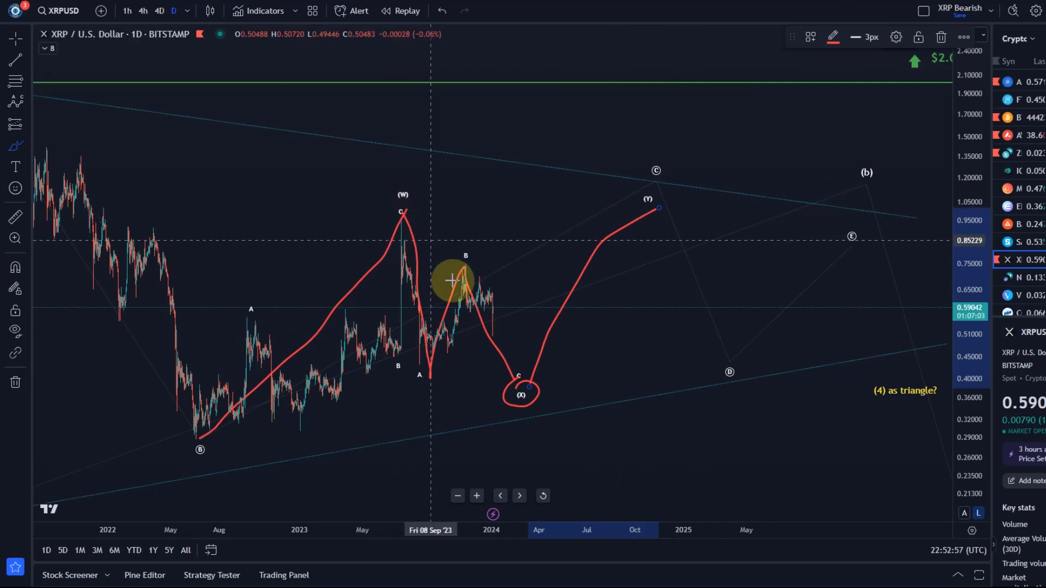
click(442, 11)
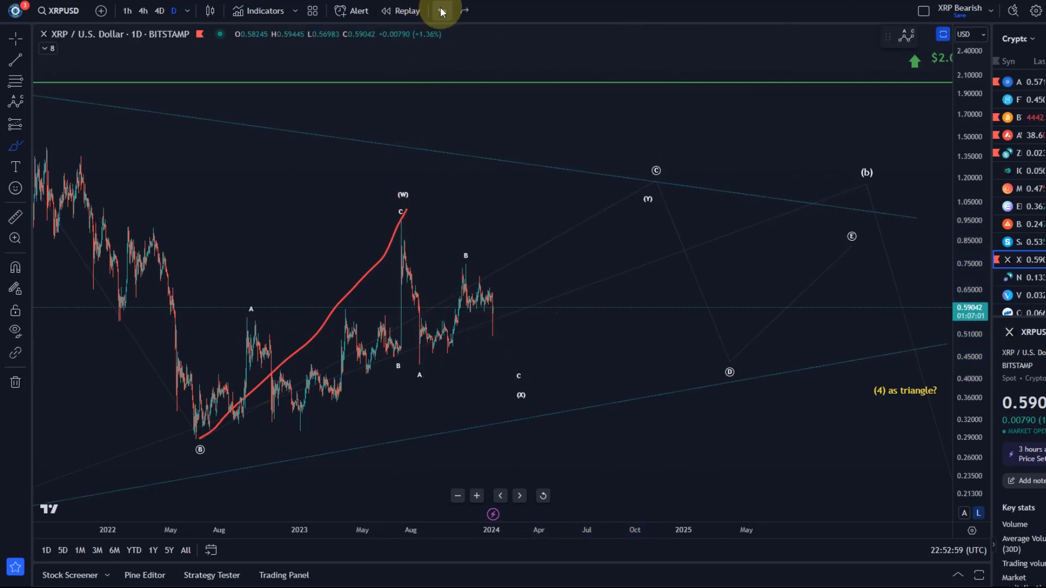
Step: Zoom out to 2018, place a templated Trend-Based Fib Extension from (a), then delete it
scroll(495, 261, down, 5)
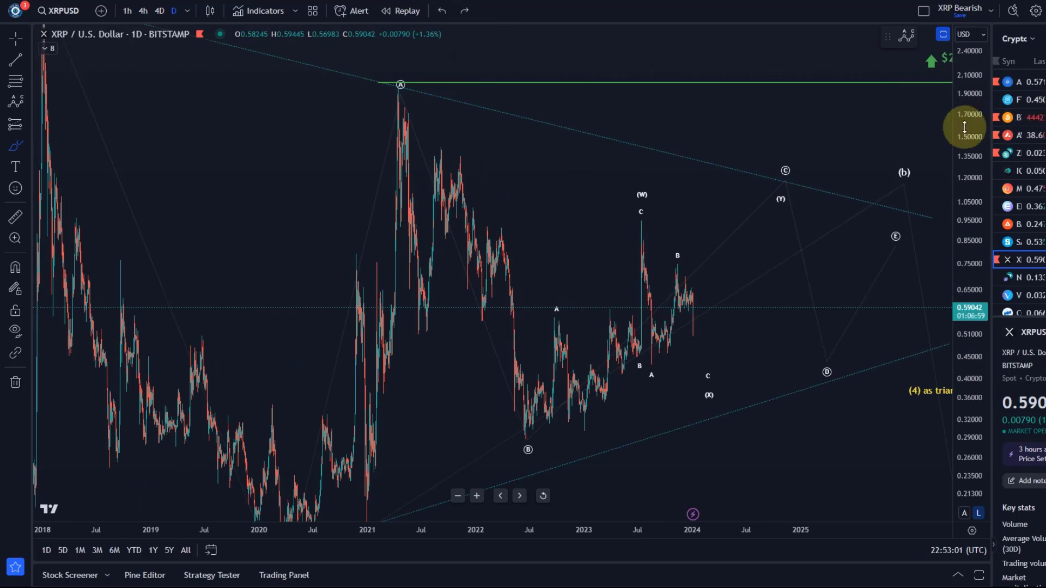
drag(965, 127, 1000, 327)
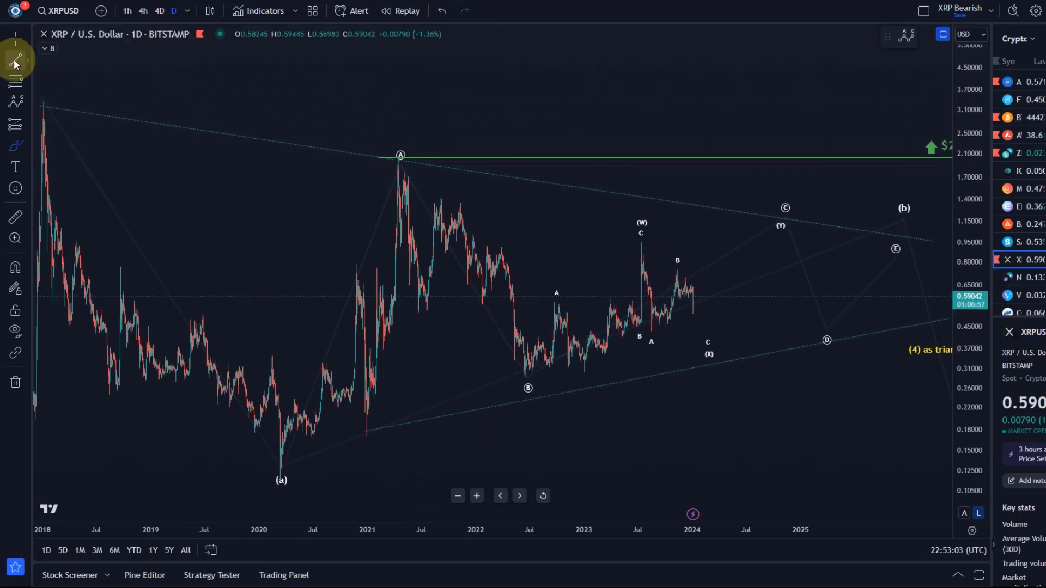
click(27, 87)
click(55, 116)
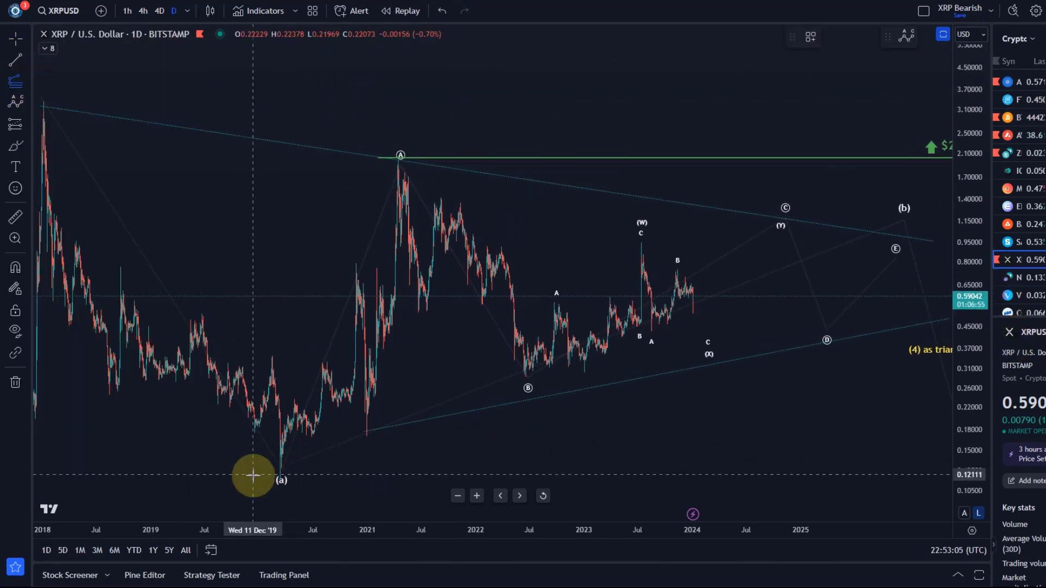
drag(255, 479, 869, 376)
click(811, 37)
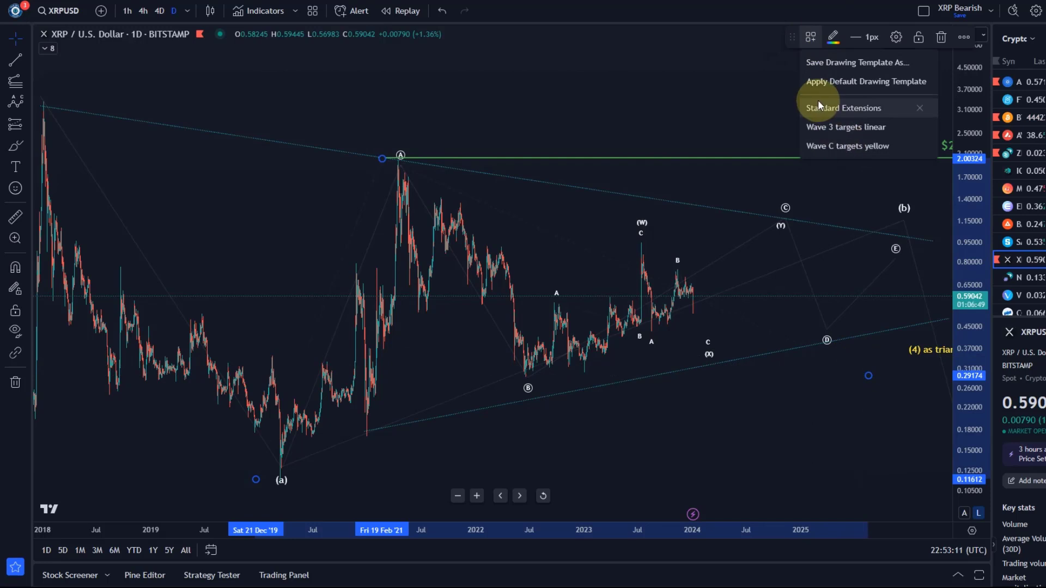
click(823, 112)
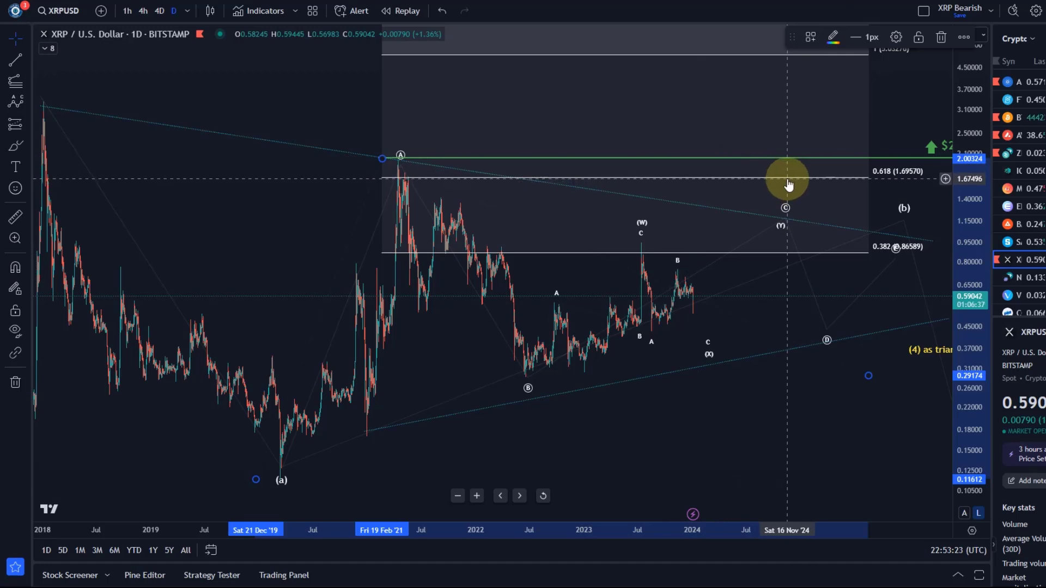
key(Delete)
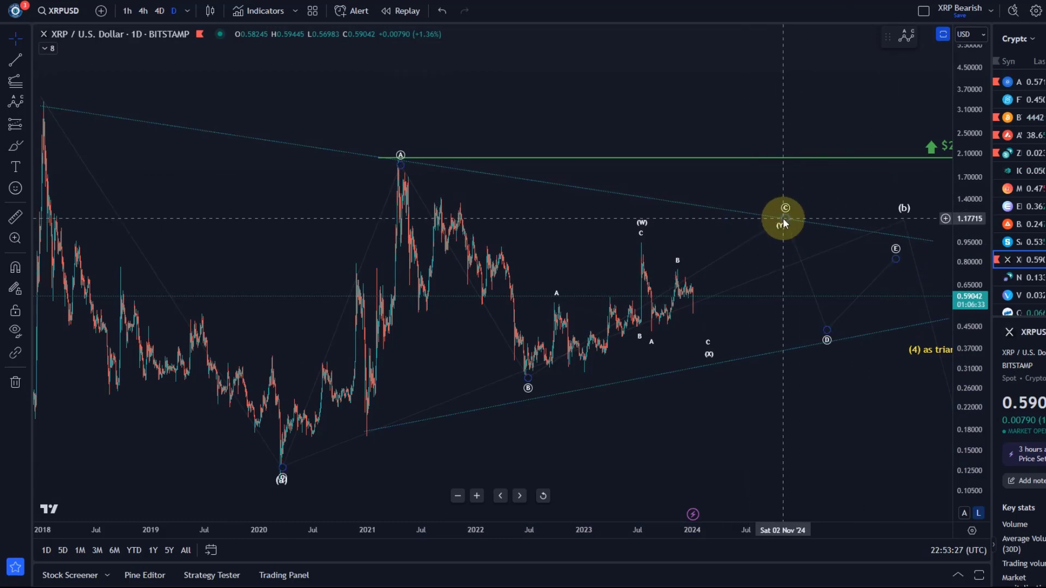
Step: Switch to the 4-hour timeframe and stretch the price scale
scroll(783, 221, up, 3)
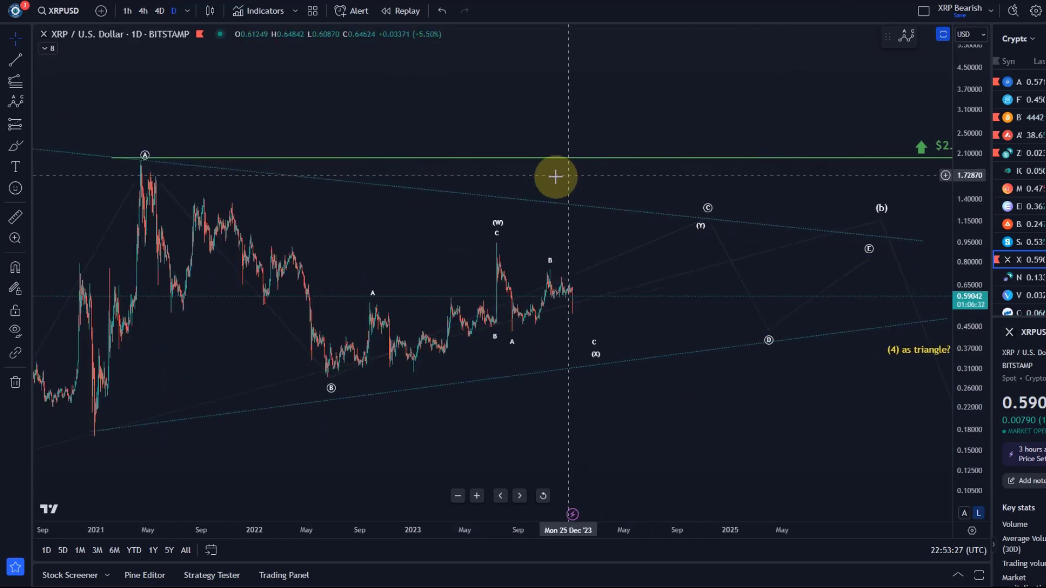
click(143, 11)
scroll(736, 290, down, 3)
drag(935, 379, 645, 106)
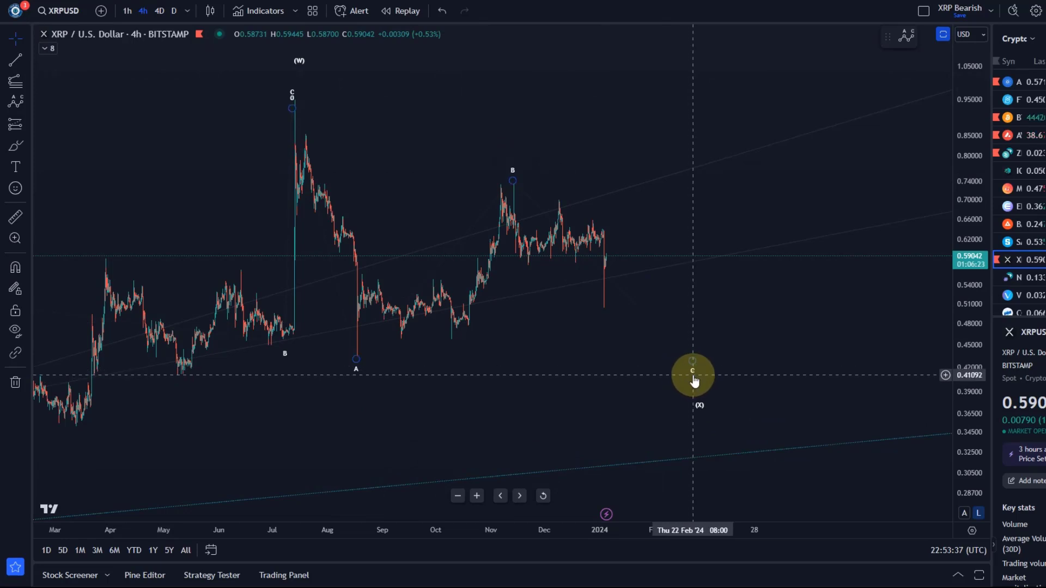
Step: Lower the wave count's c and (X) points to about 0.39
mouse_move(693, 380)
mouse_down()
mouse_move(618, 411)
mouse_move(669, 384)
mouse_up()
click(672, 381)
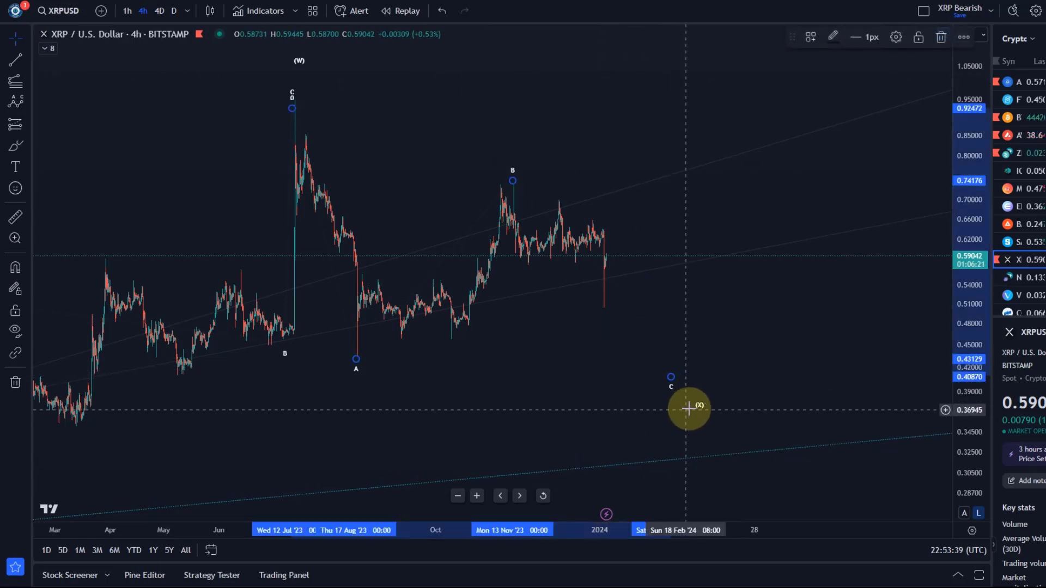
click(676, 395)
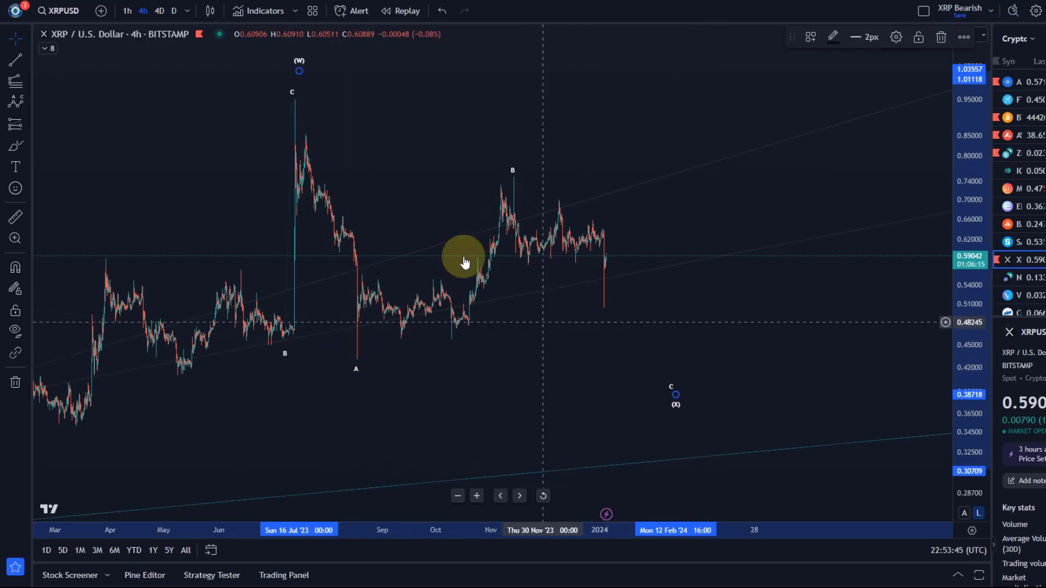
click(15, 81)
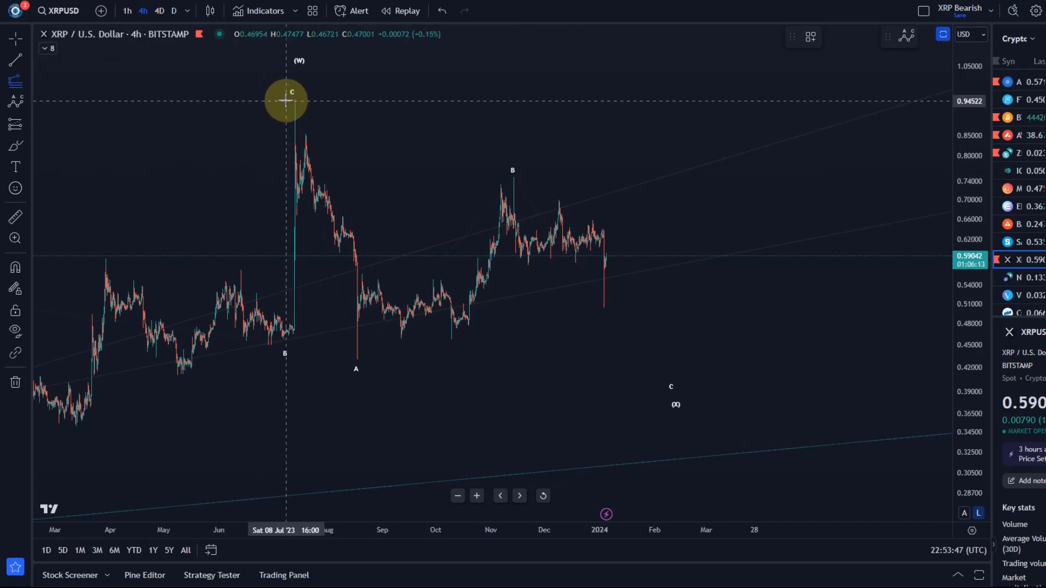
Step: Draw a Trend-Based Fib Extension from the C peak to the A low with the 0.786 level enabled
drag(286, 101, 345, 350)
click(338, 358)
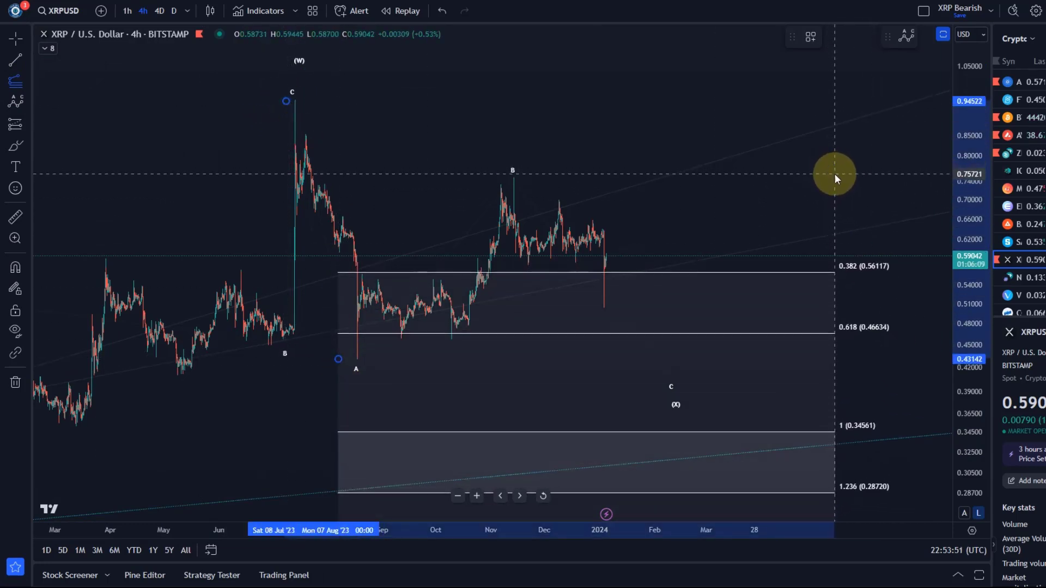
click(834, 174)
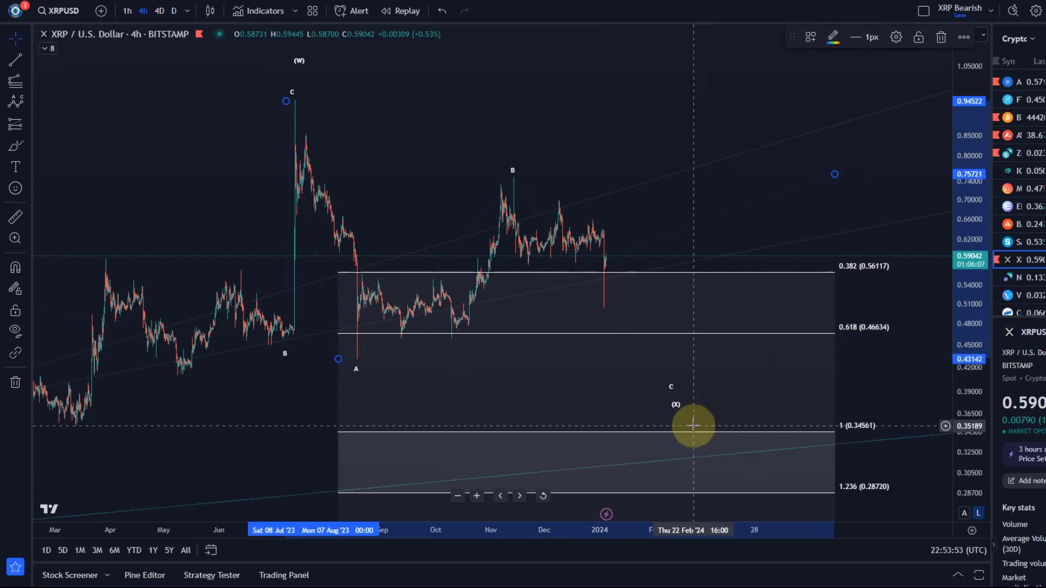
click(894, 39)
click(453, 338)
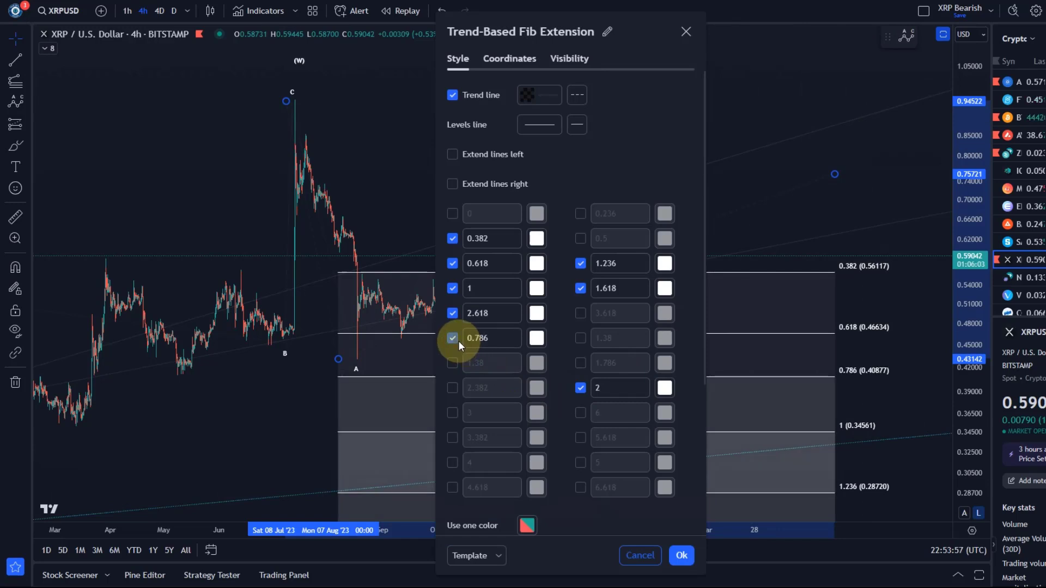
click(678, 554)
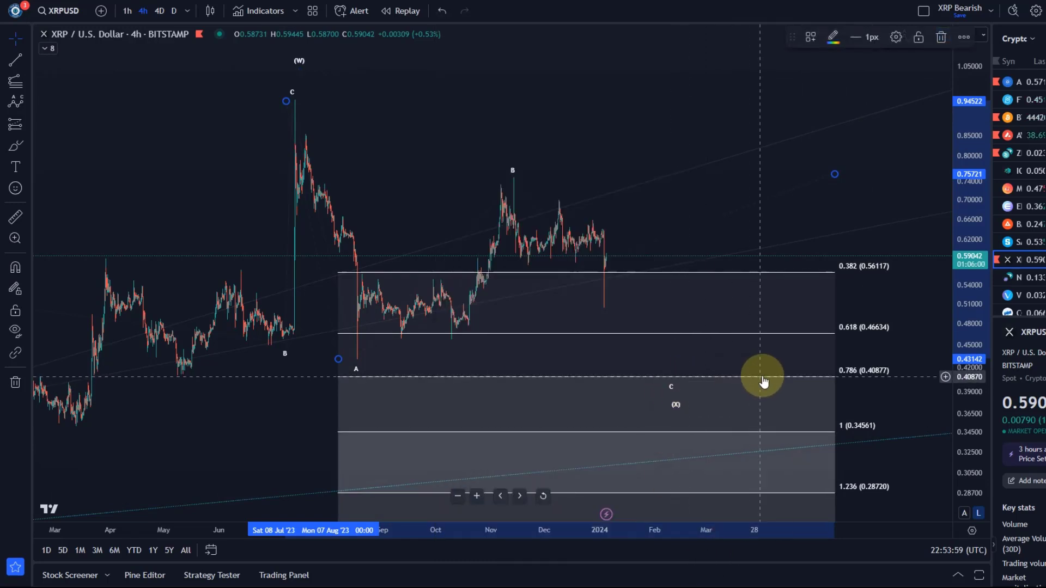
Step: Nudge the wave's (X) point lower and delete the Fib extension
click(673, 388)
mouse_move(673, 388)
mouse_down()
mouse_move(651, 374)
mouse_move(678, 408)
mouse_move(658, 399)
mouse_up()
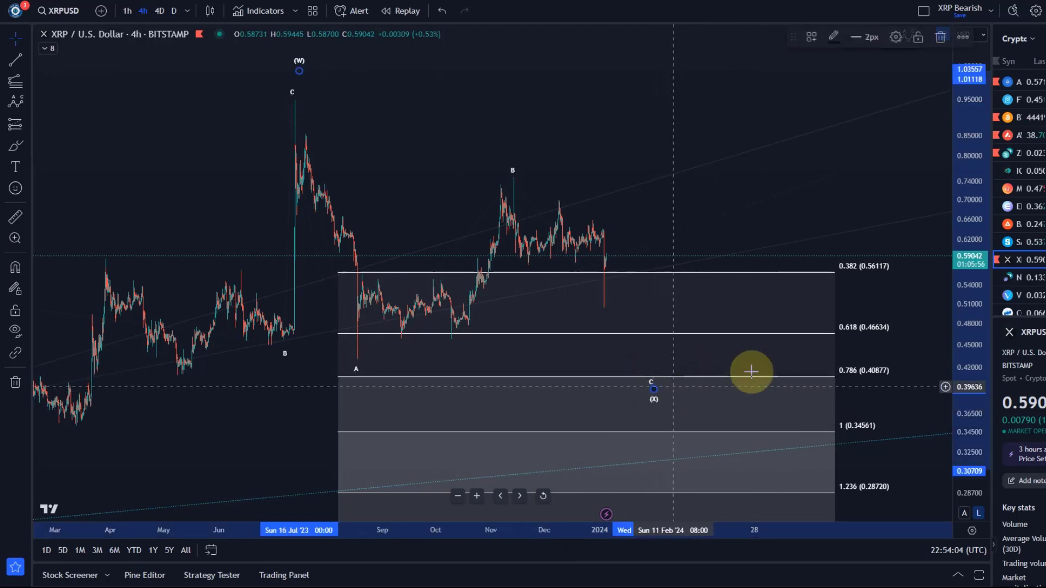
click(852, 322)
key(Delete)
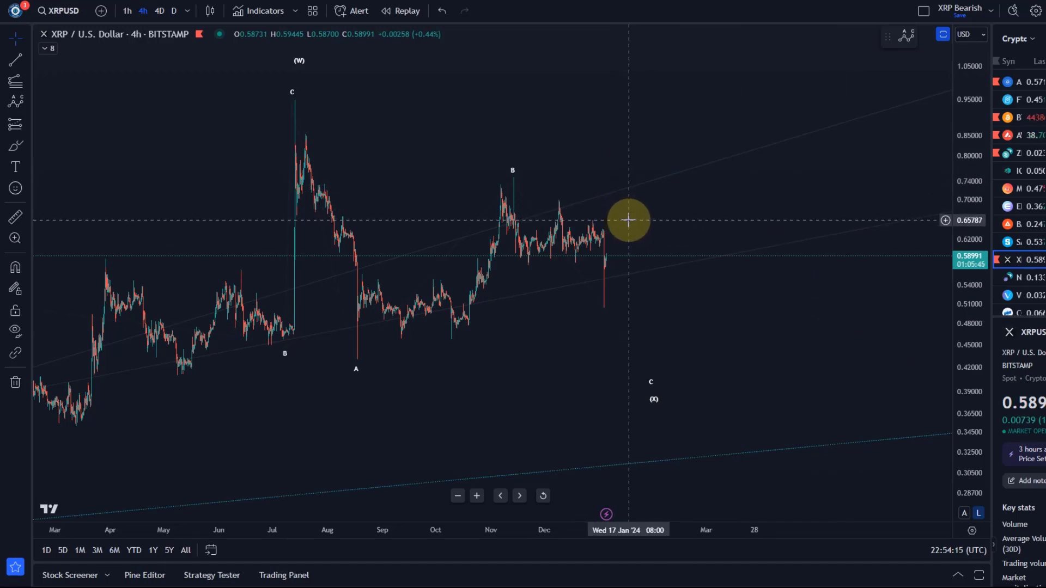
Step: Sketch and discard a red projected path from B, then adjust the B point near 0.74
drag(625, 220, 610, 270)
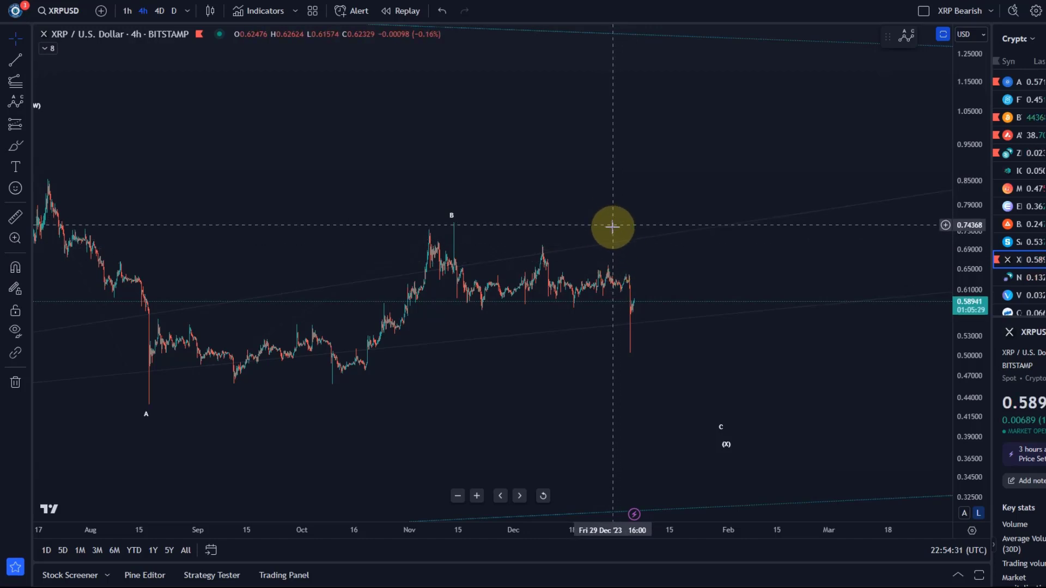
scroll(603, 262, down, 5)
drag(761, 434, 607, 385)
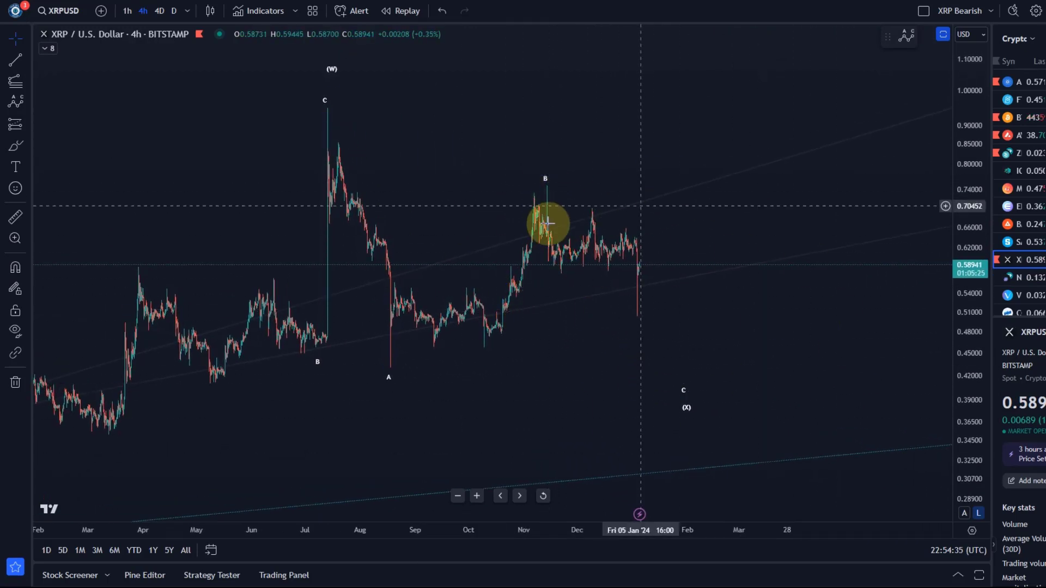
click(15, 142)
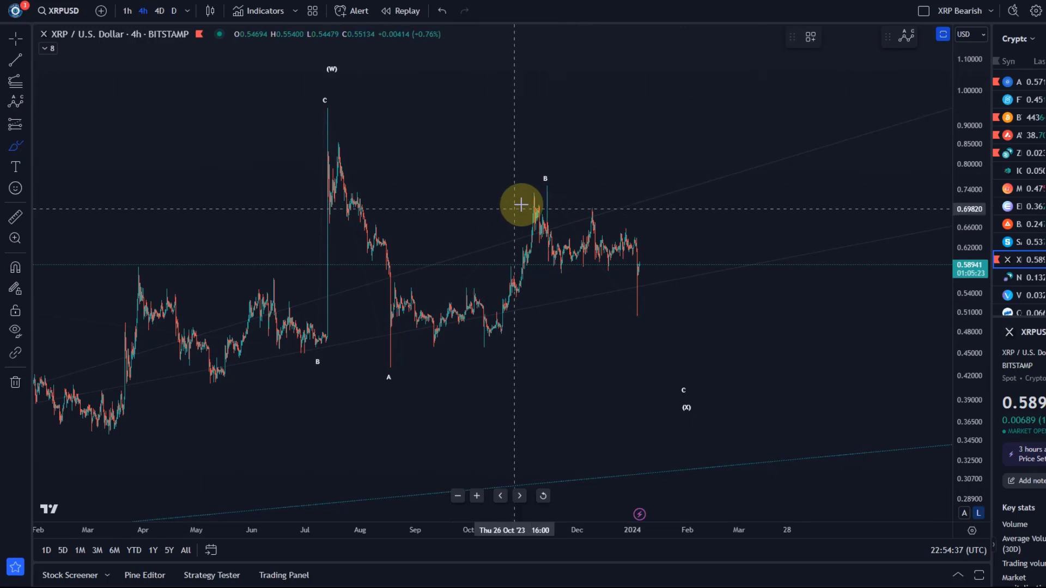
mouse_move(530, 200)
mouse_down()
mouse_move(560, 262)
mouse_move(598, 210)
mouse_move(647, 345)
mouse_move(692, 366)
mouse_move(700, 386)
mouse_up()
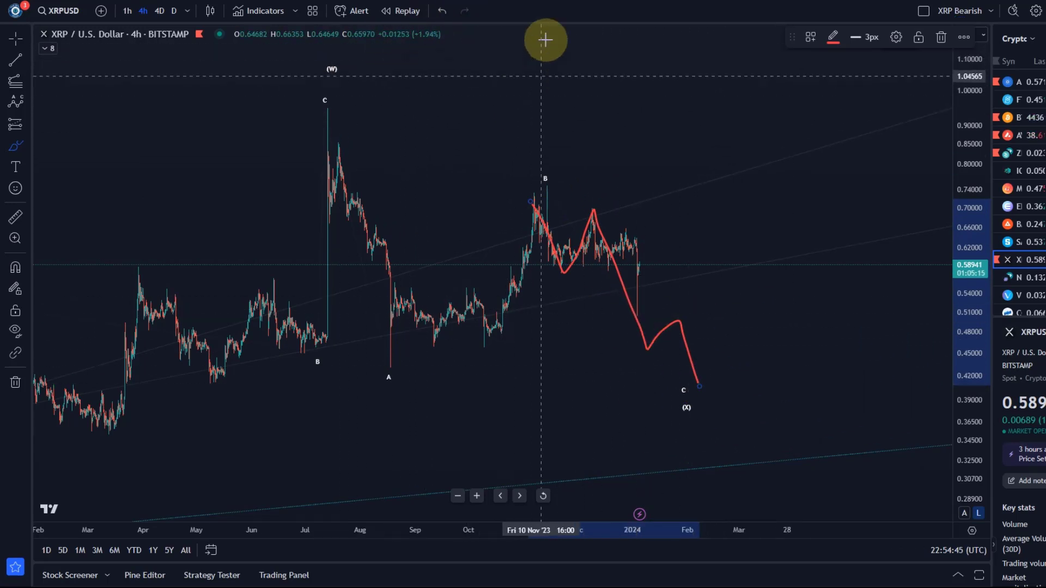
click(441, 11)
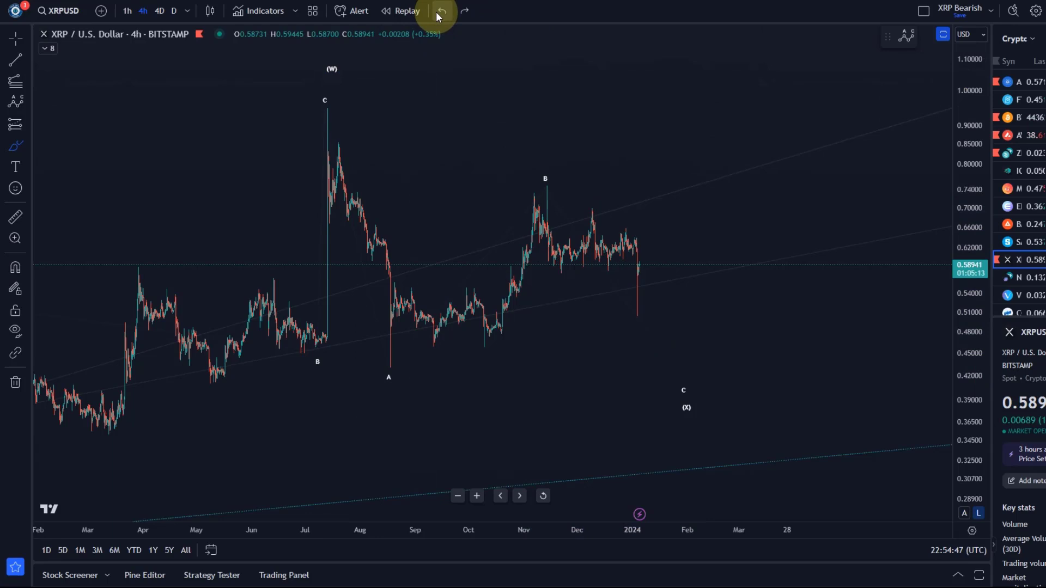
key(Escape)
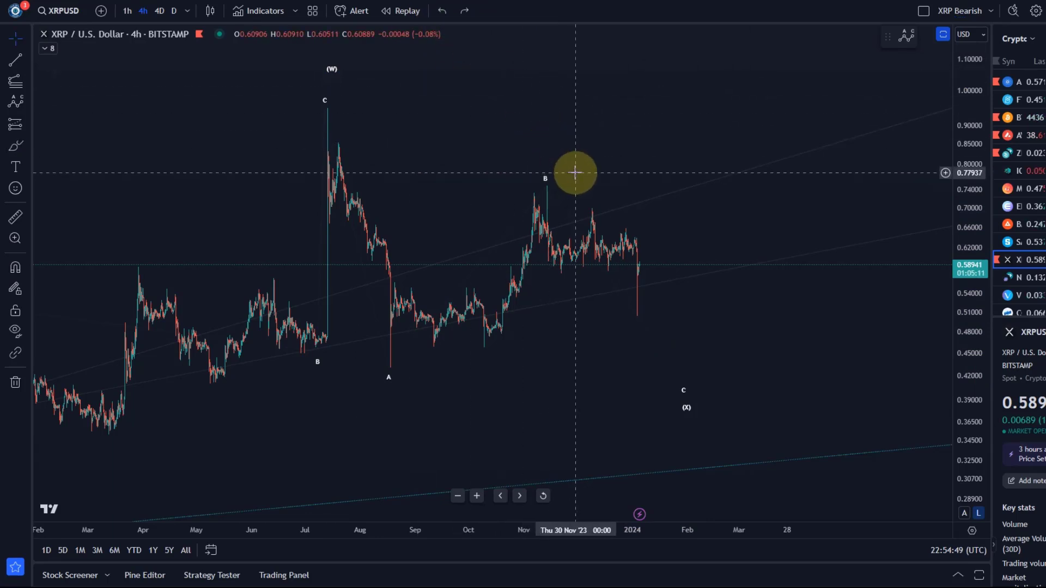
mouse_move(548, 192)
mouse_down()
mouse_move(759, 194)
mouse_move(738, 159)
mouse_move(610, 189)
mouse_move(539, 182)
mouse_move(548, 190)
mouse_up()
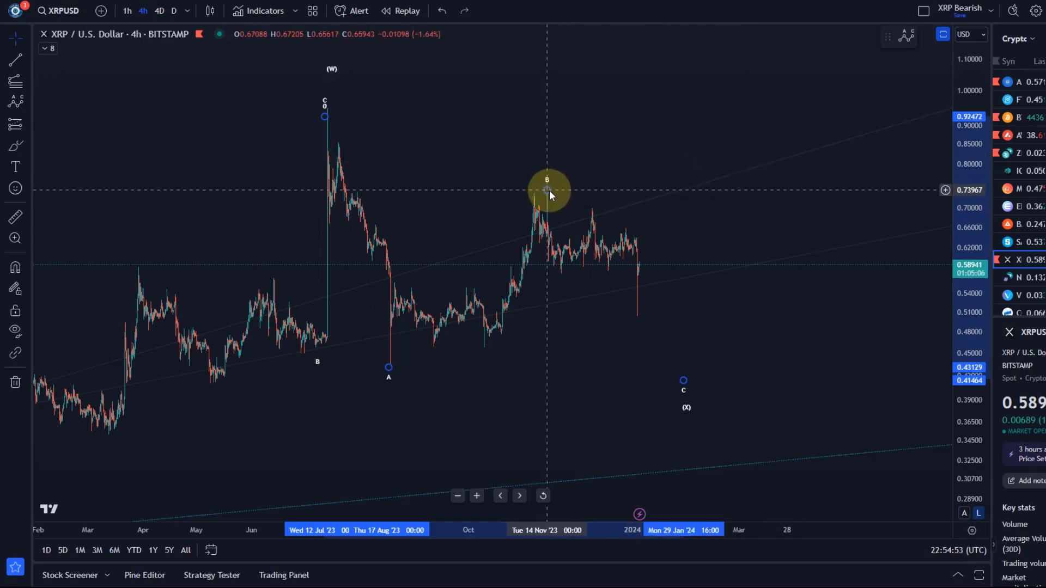
Step: Switch to the daily timeframe and fit the full triangle count with the $2.06 target
click(175, 11)
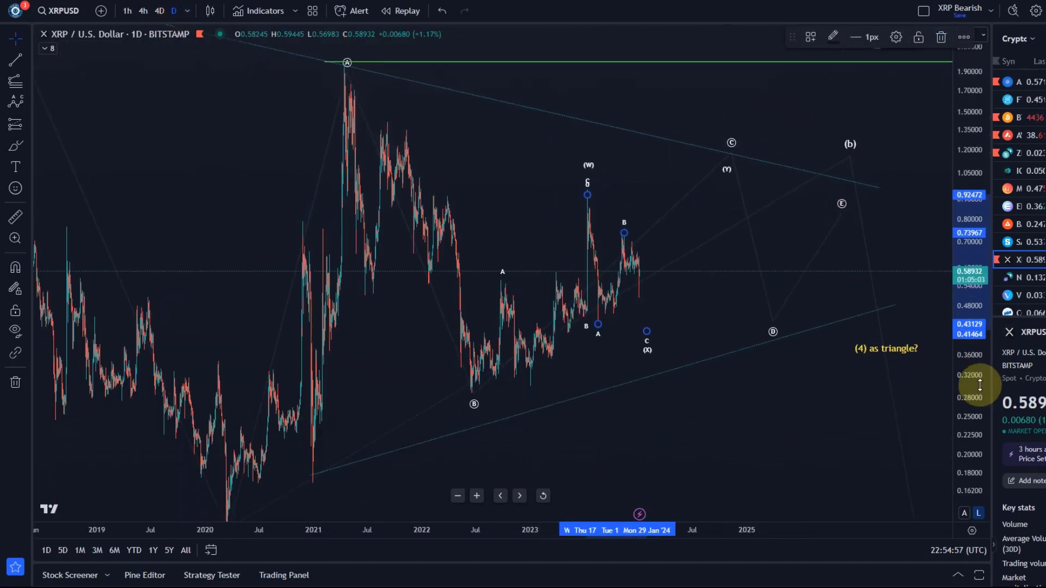
drag(979, 385, 930, 463)
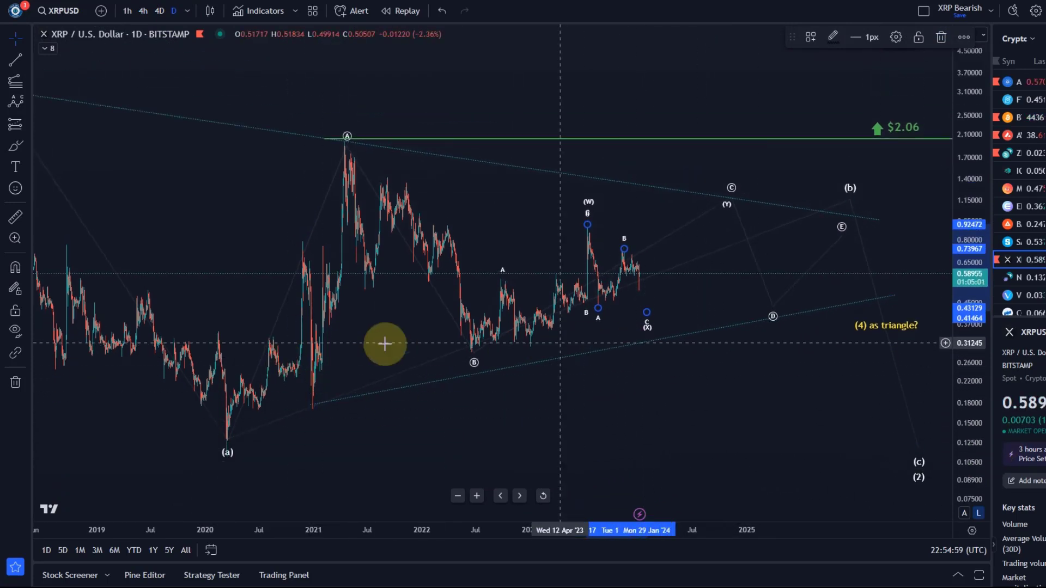
scroll(799, 368, up, 2)
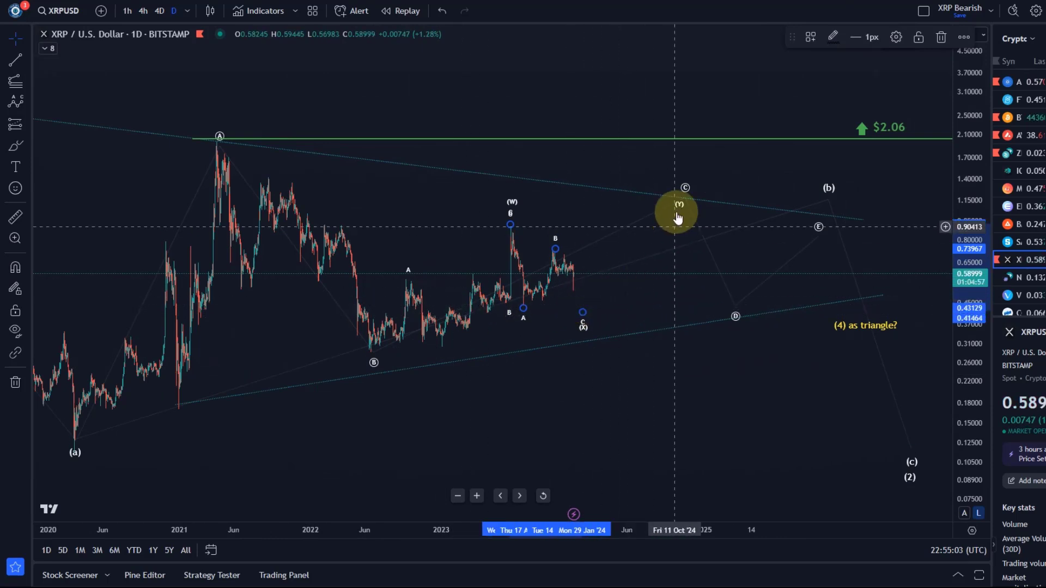
click(641, 369)
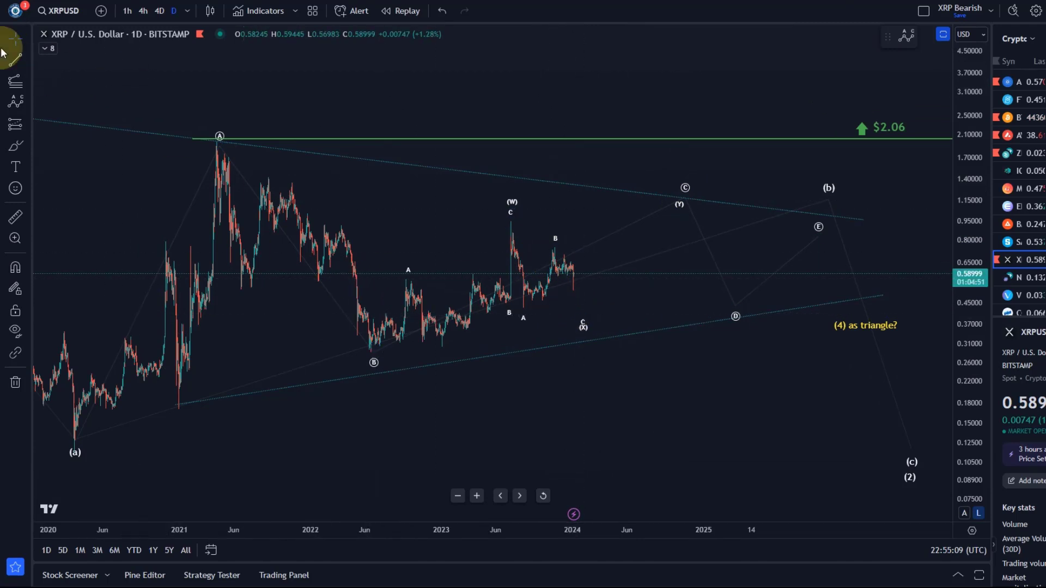
Step: Draw a rising trend line from the (B) low up toward the current price
click(9, 66)
click(449, 339)
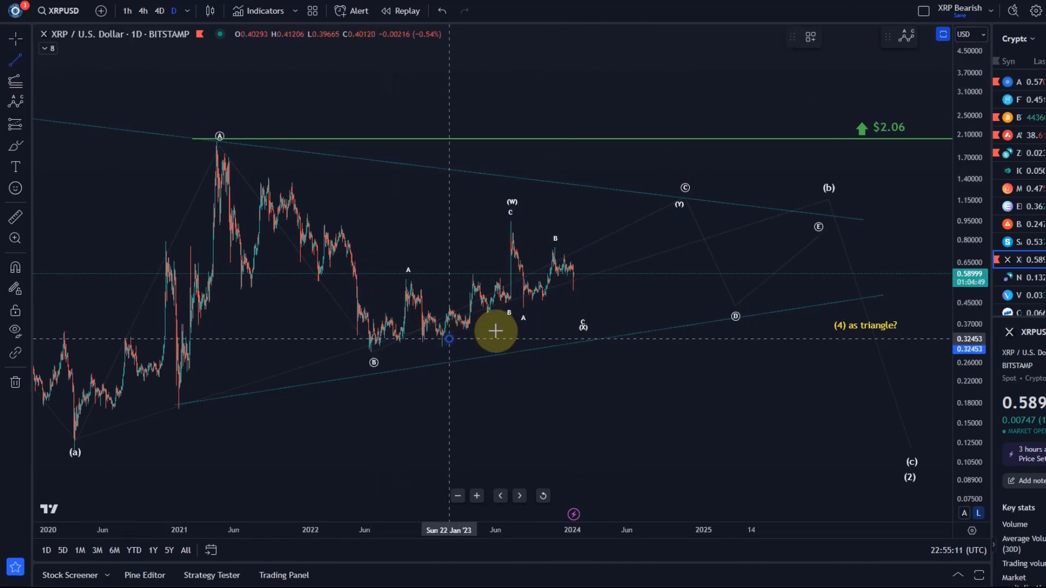
click(647, 261)
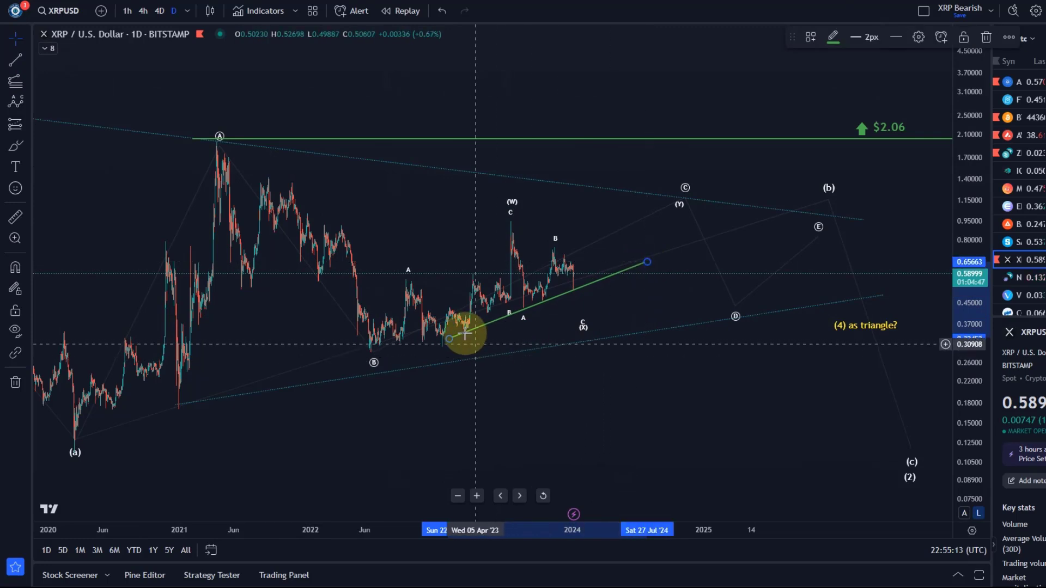
drag(449, 341, 388, 359)
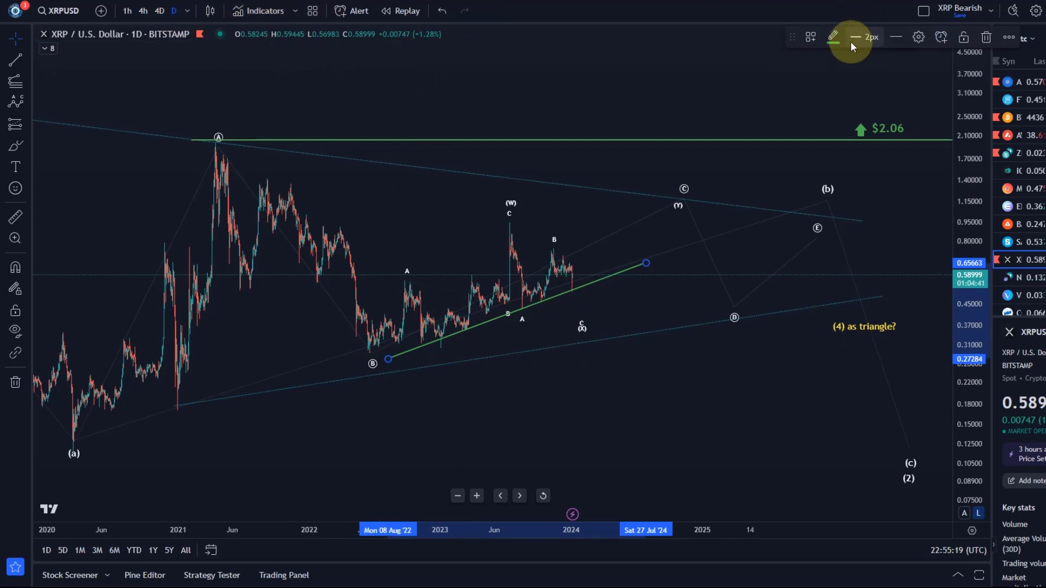
Step: Style the trend line light grey and dotted, and recentre the chart on the triangle
click(833, 37)
click(861, 64)
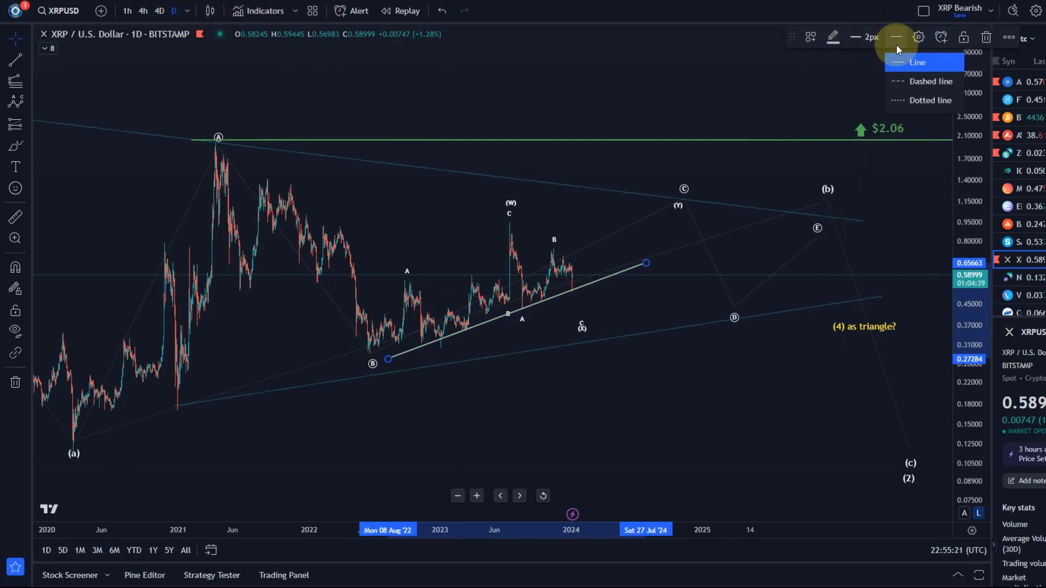
click(915, 103)
drag(616, 409, 705, 429)
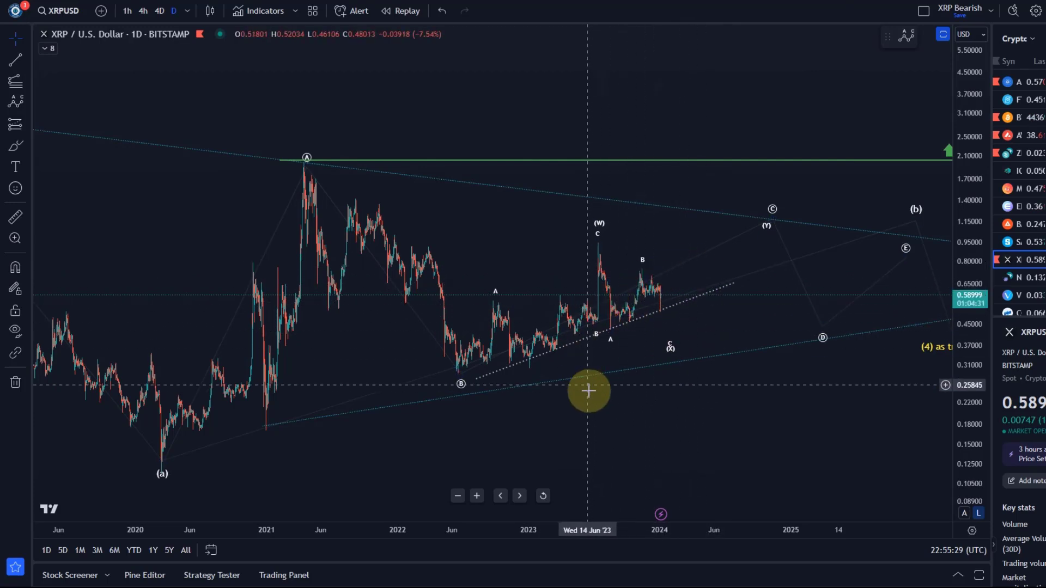
scroll(589, 395, down, 2)
drag(698, 427, 567, 427)
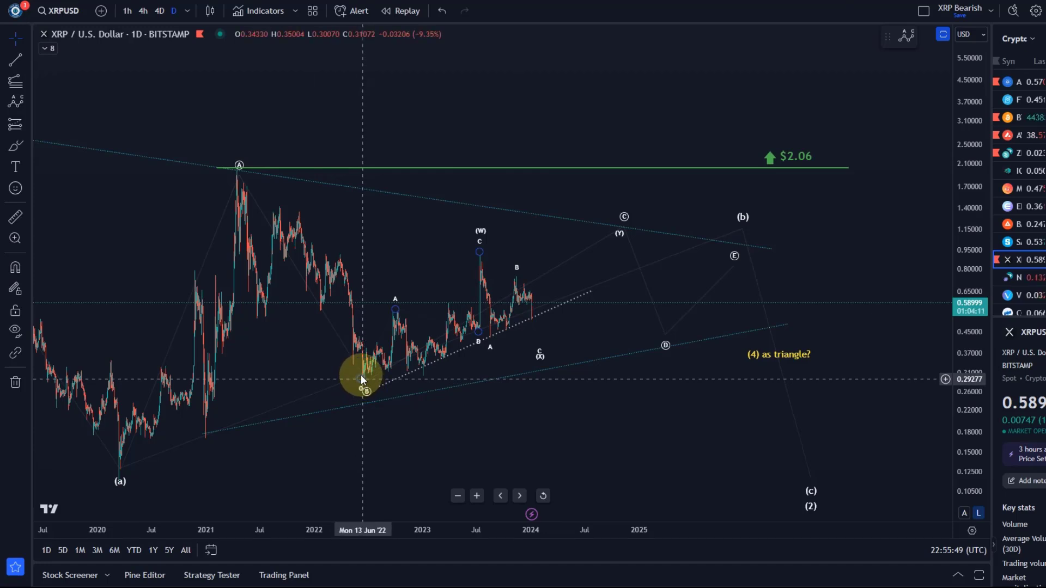
click(411, 409)
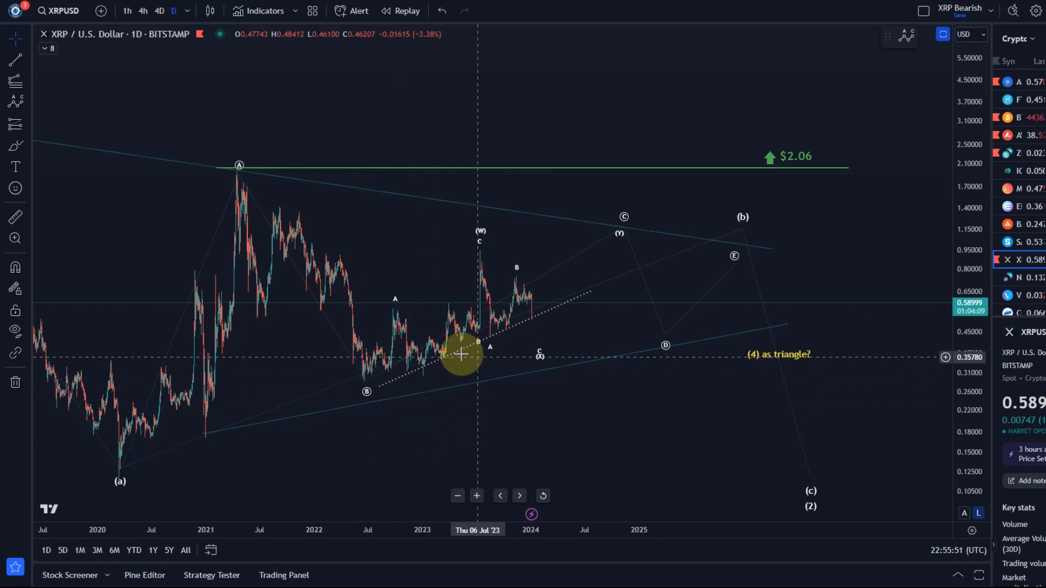